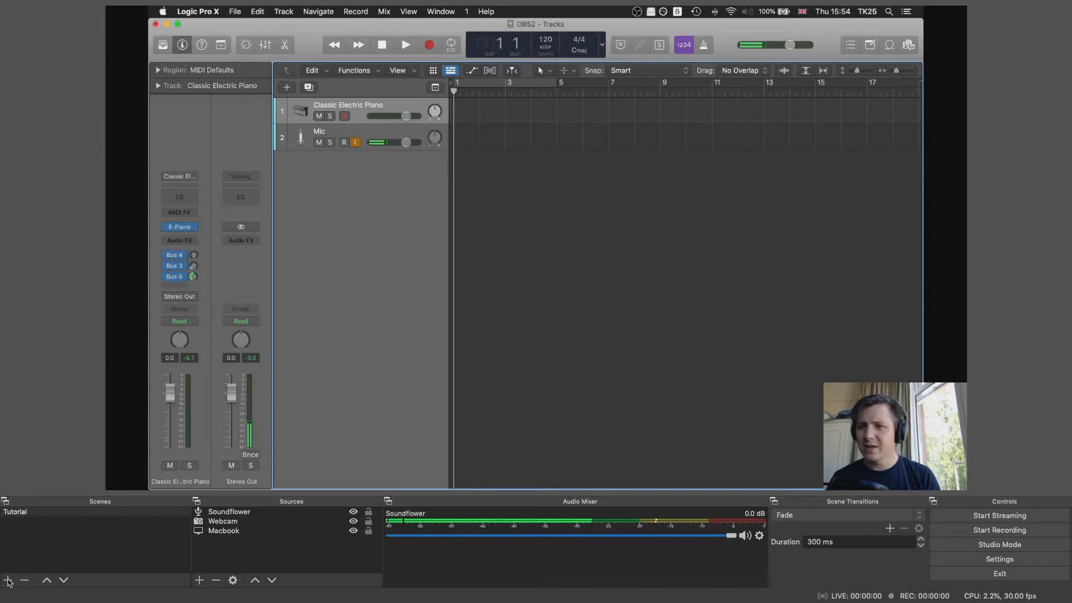
Add a new scene named Instruments.
click(8, 580)
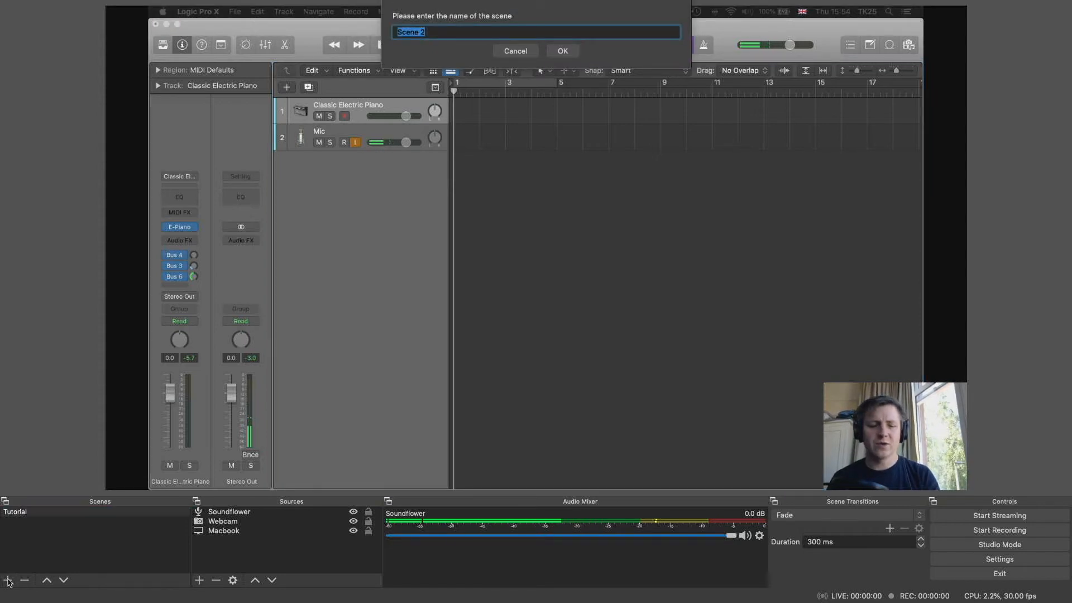
key(BackSpace)
text(Instruments)
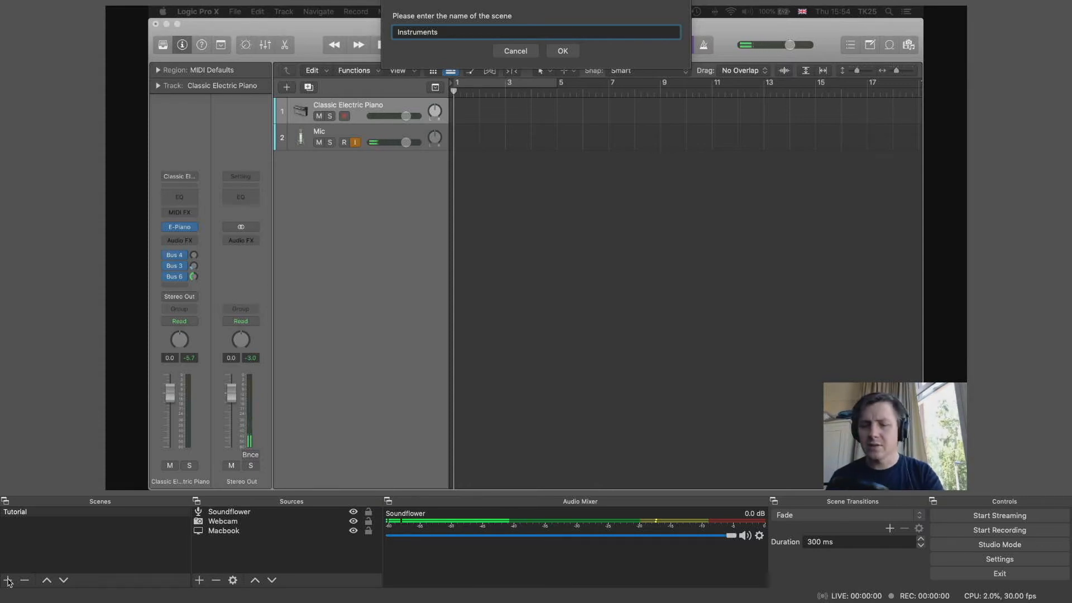
key(Return)
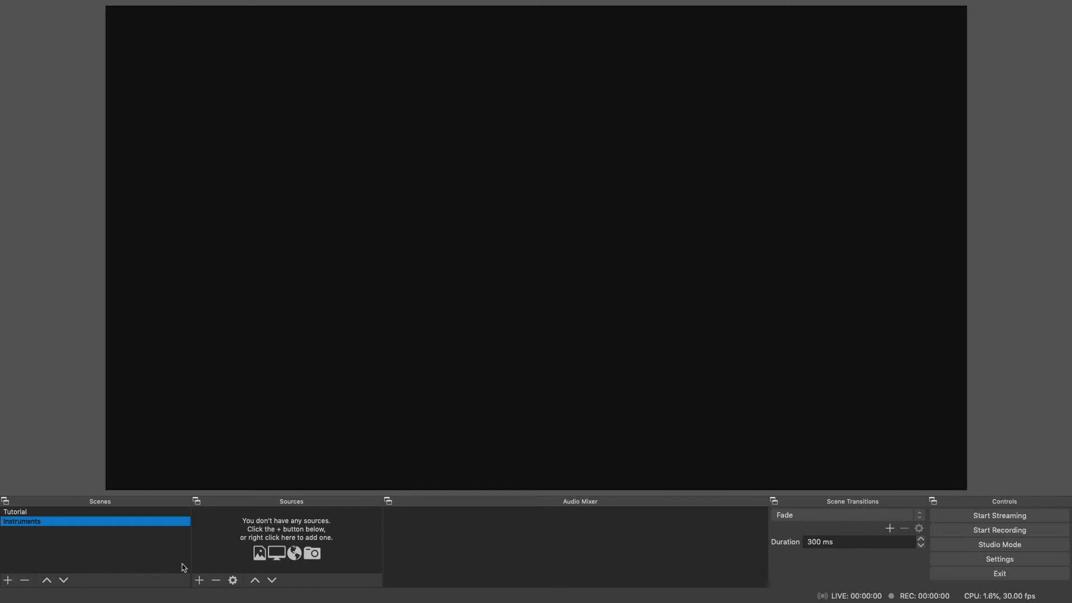
Add a new video capture device source named Canon to the Instruments scene.
click(200, 579)
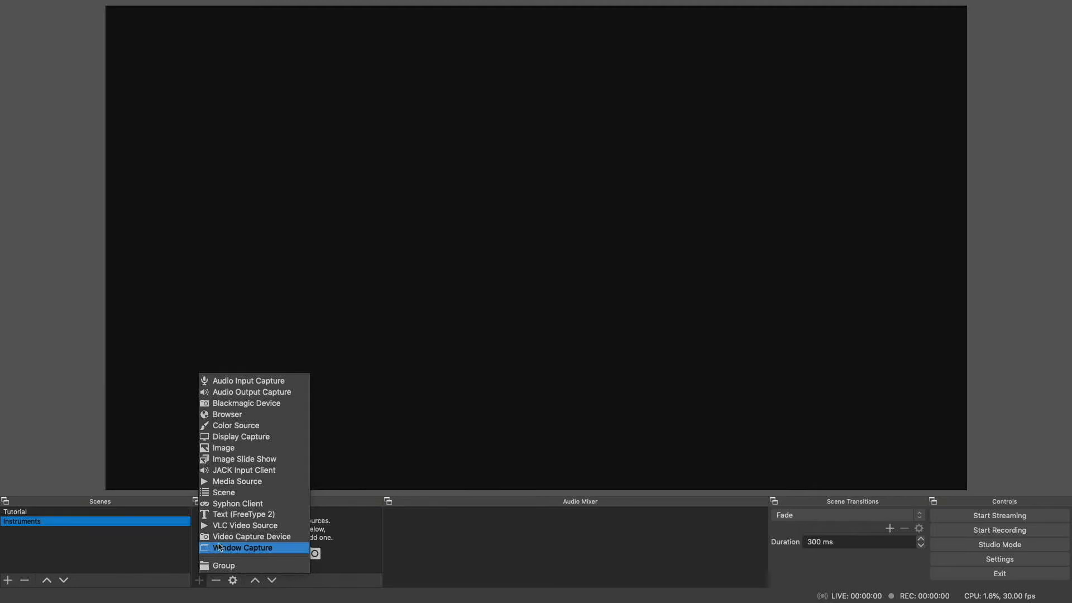
click(223, 539)
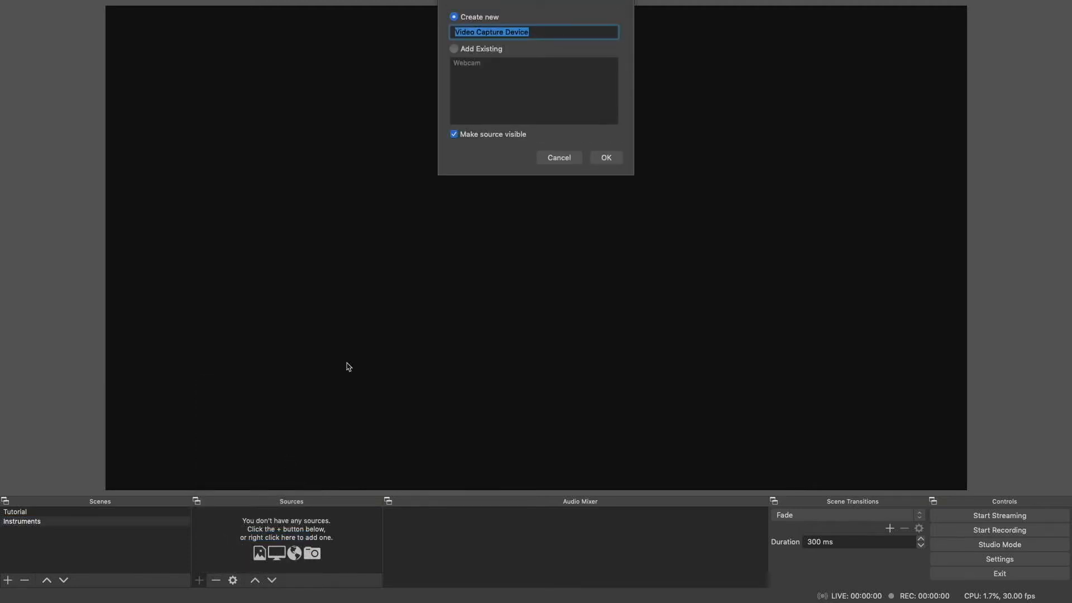
text(Canon)
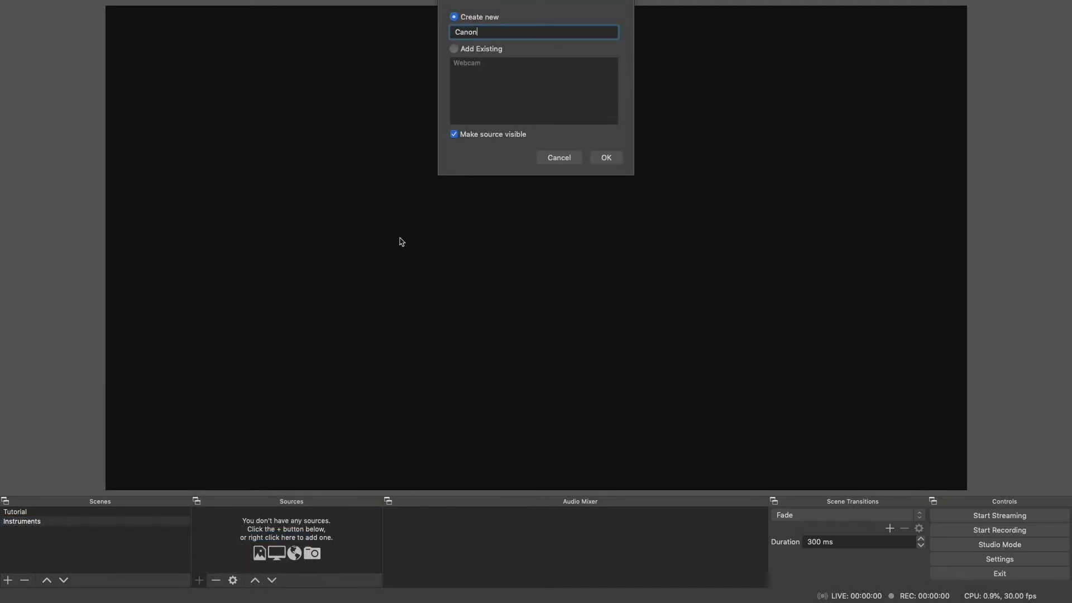
click(606, 158)
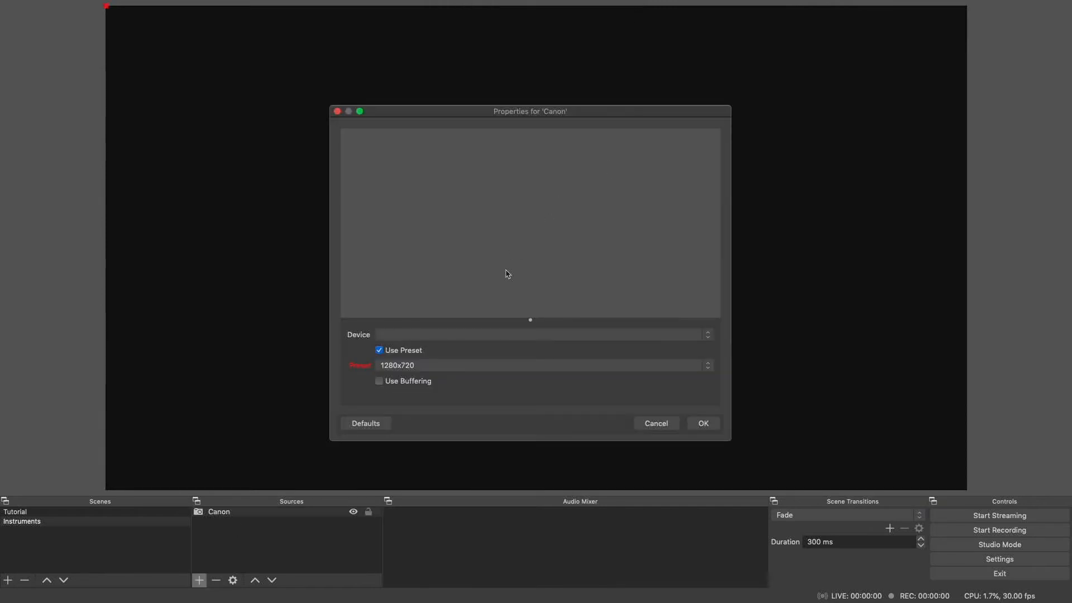
Configure the Canon source to use EOS Webcam Utility Beta without a preset, at 1024x576 resolution and 29.97 FPS.
click(470, 335)
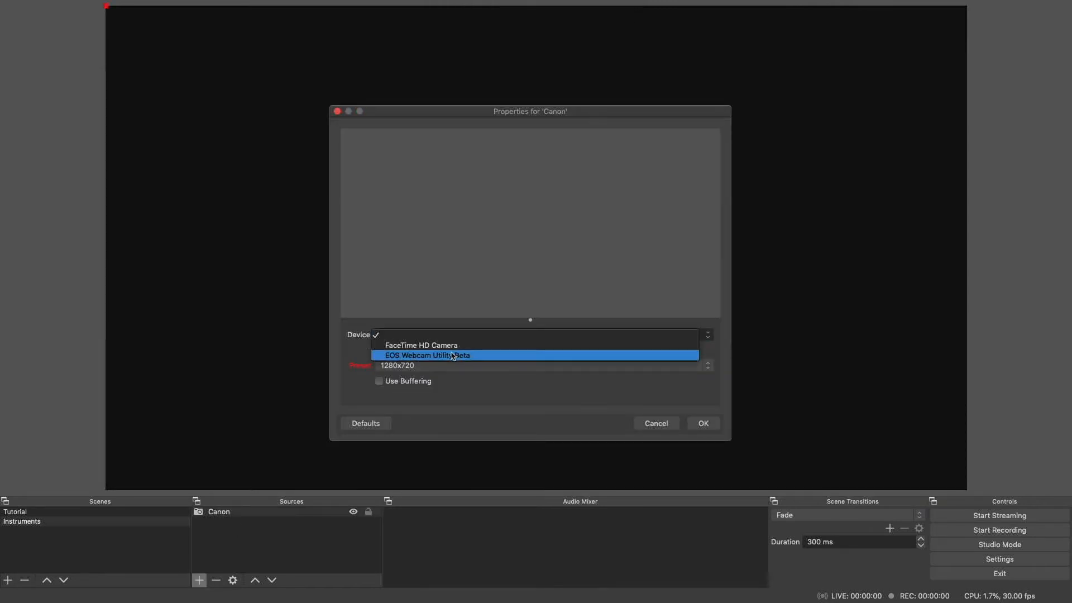
click(452, 355)
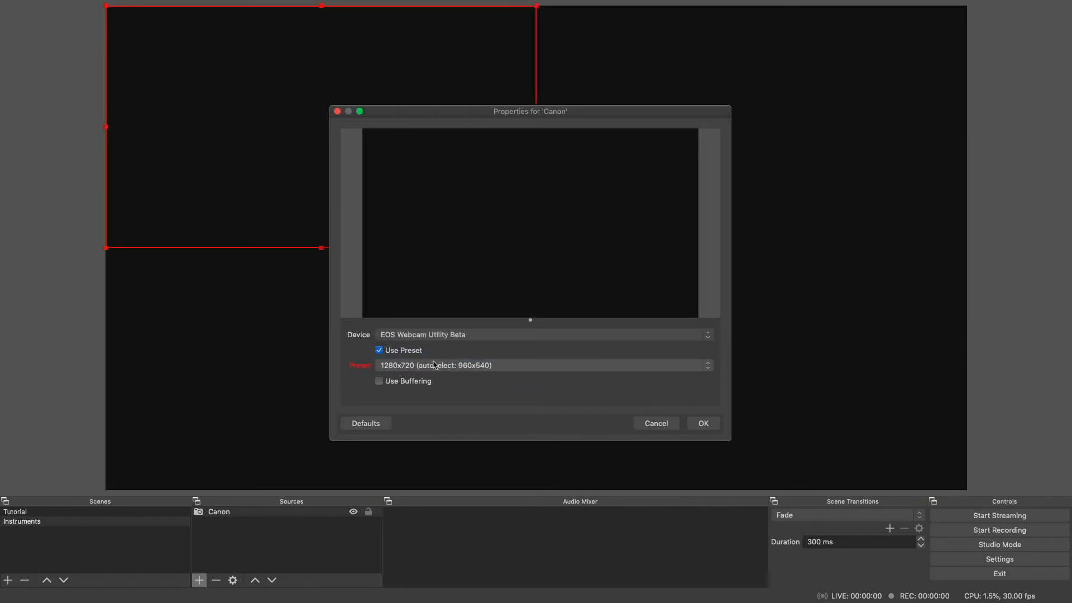
click(404, 350)
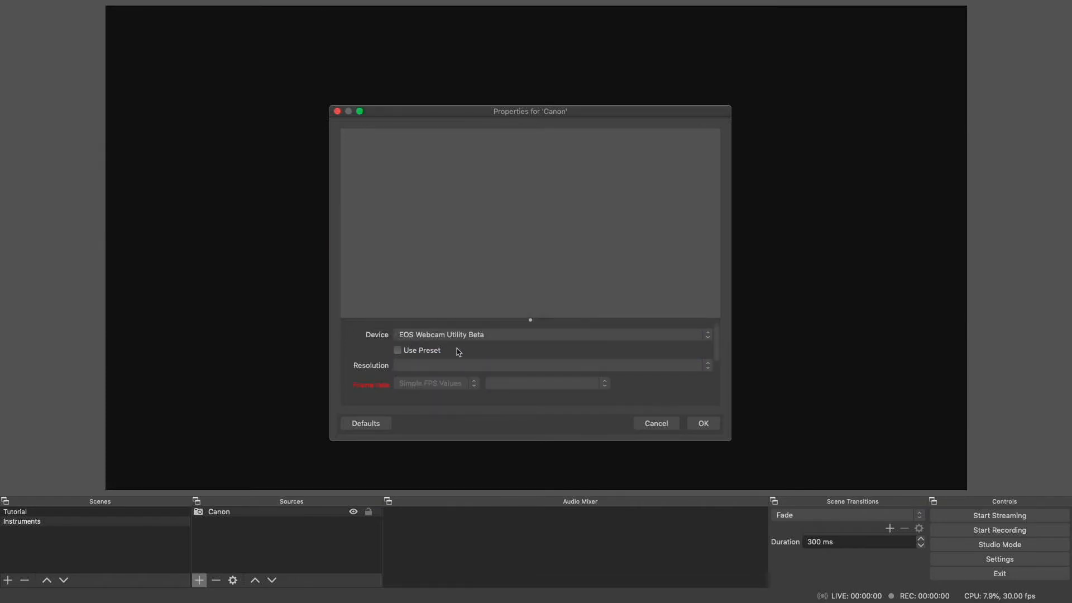
click(469, 365)
click(463, 377)
click(519, 385)
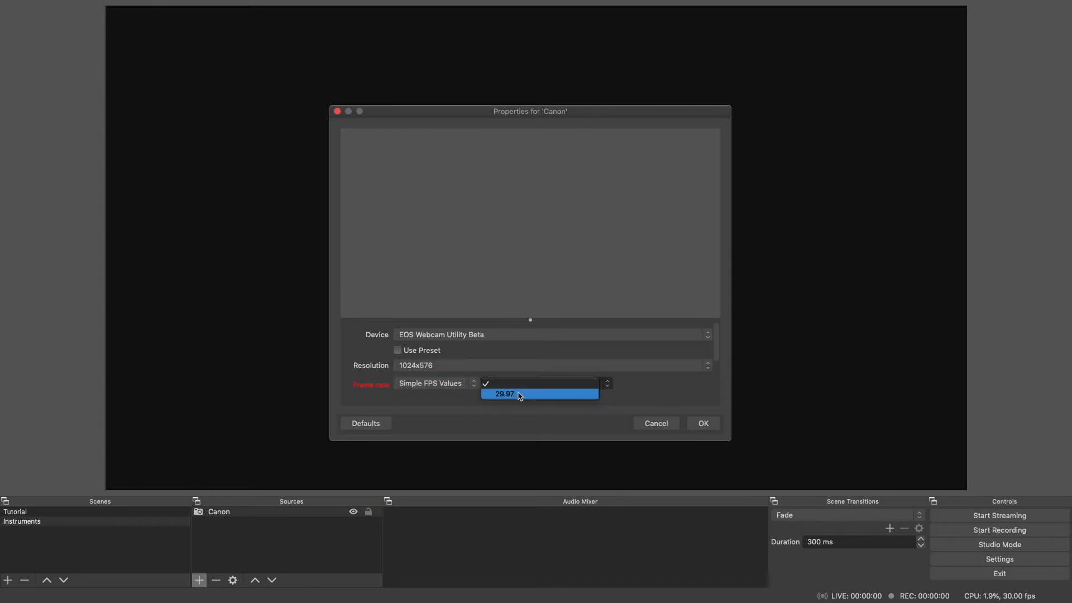
click(519, 394)
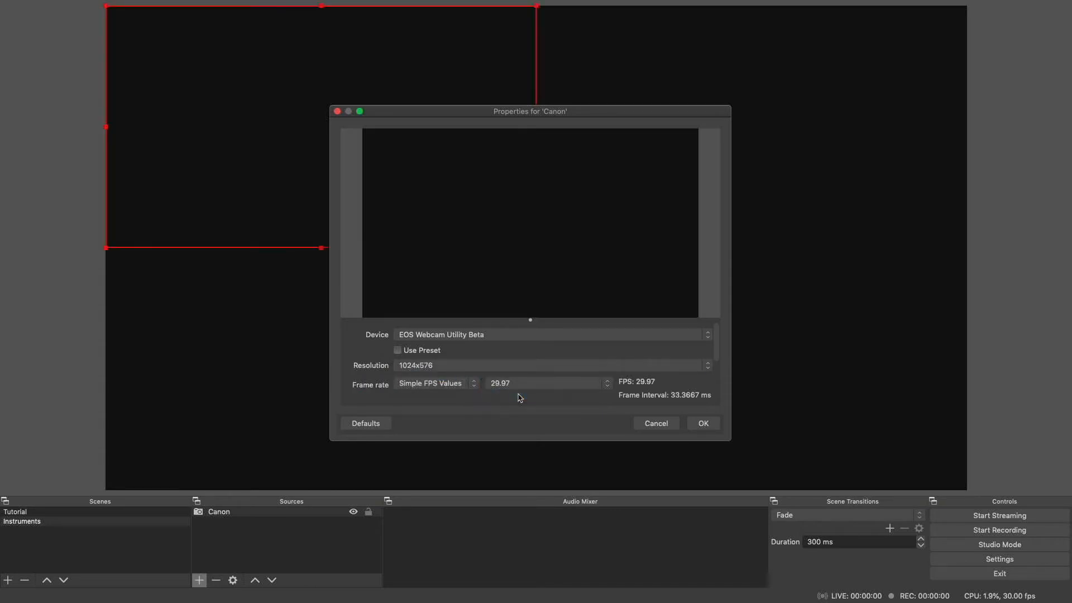
click(698, 423)
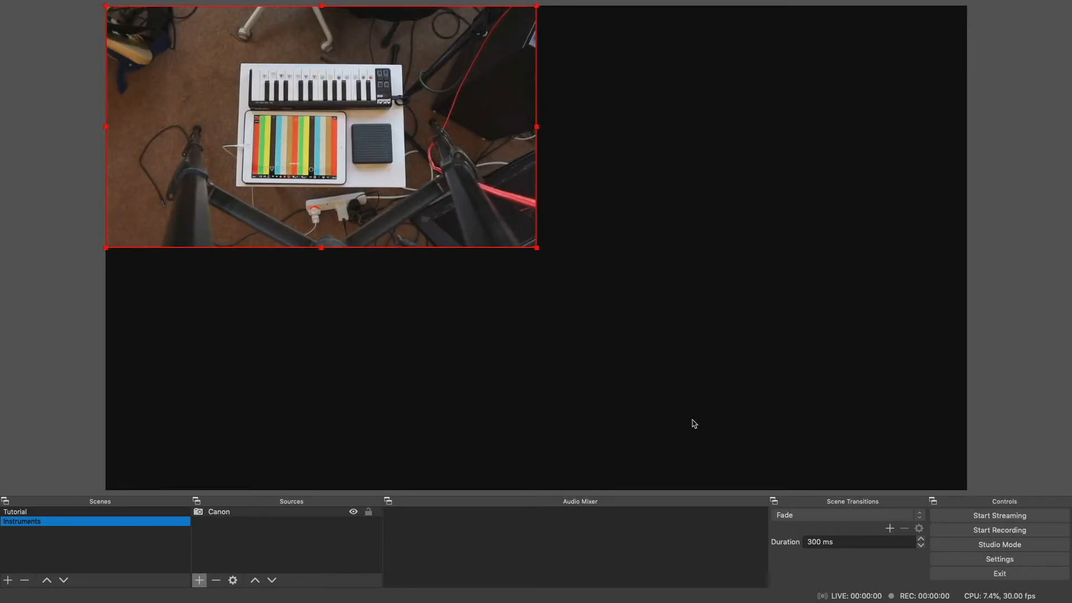
Transform the Canon camera image so that it fits to the screen.
right_click(436, 165)
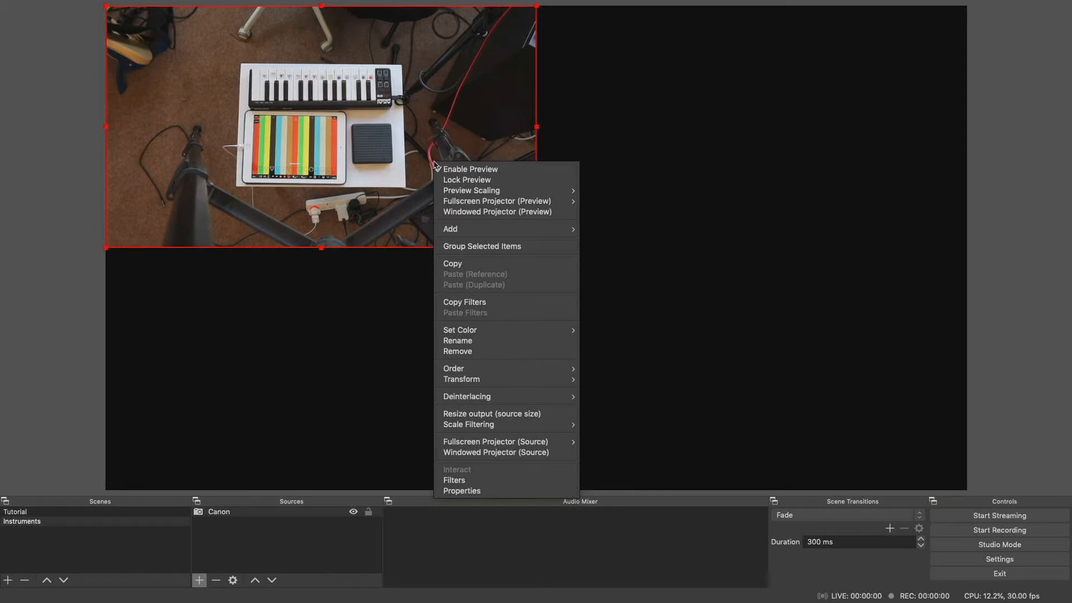
mouse_move(483, 382)
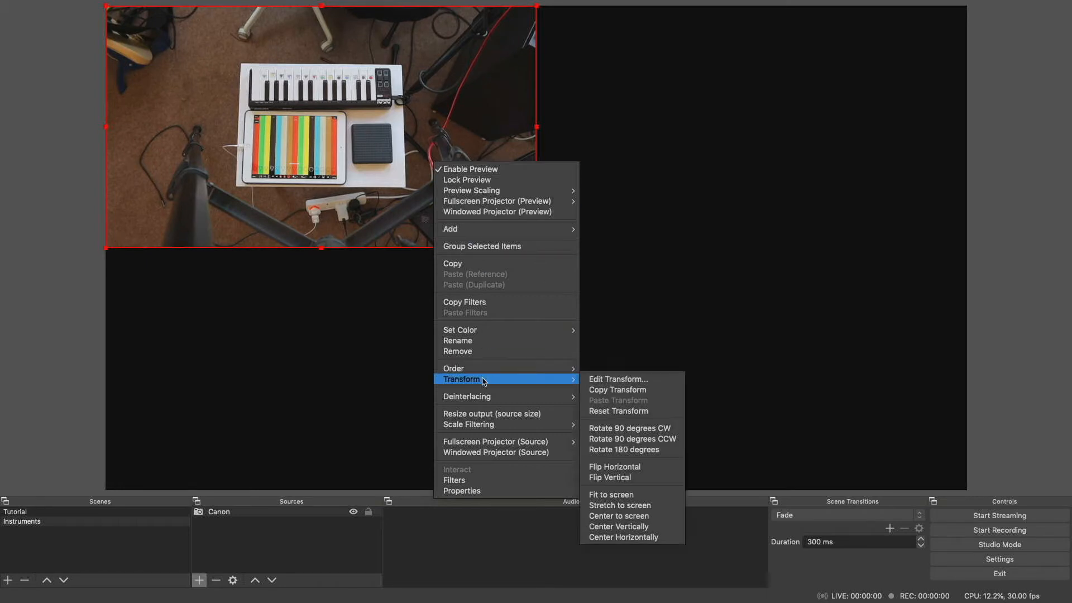
click(632, 495)
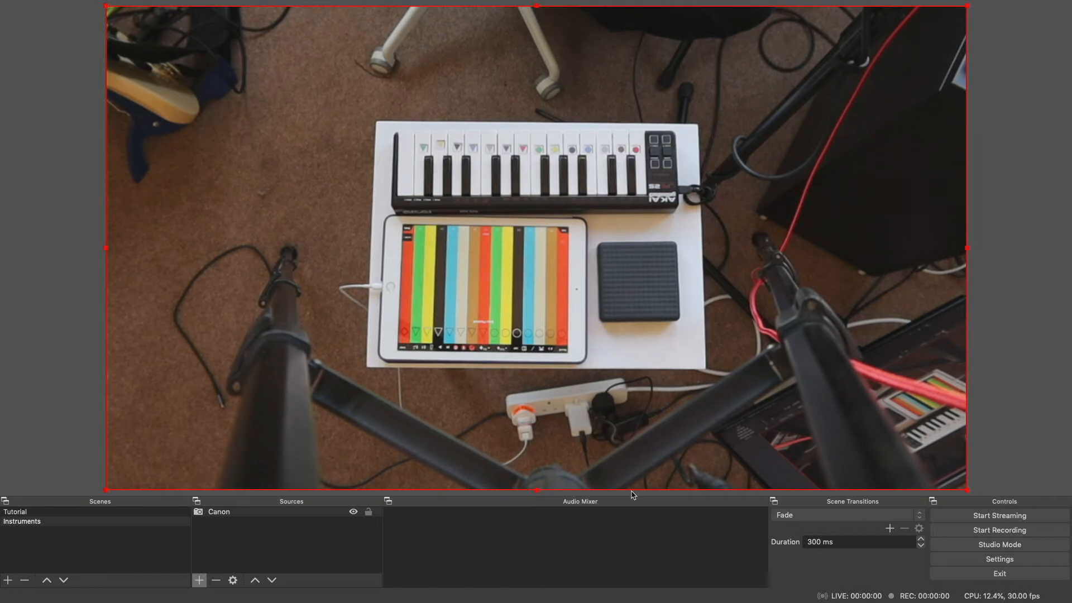
Add the existing Webcam capture source to the Instruments scene and place it in the lower-right corner of the canvas.
click(203, 582)
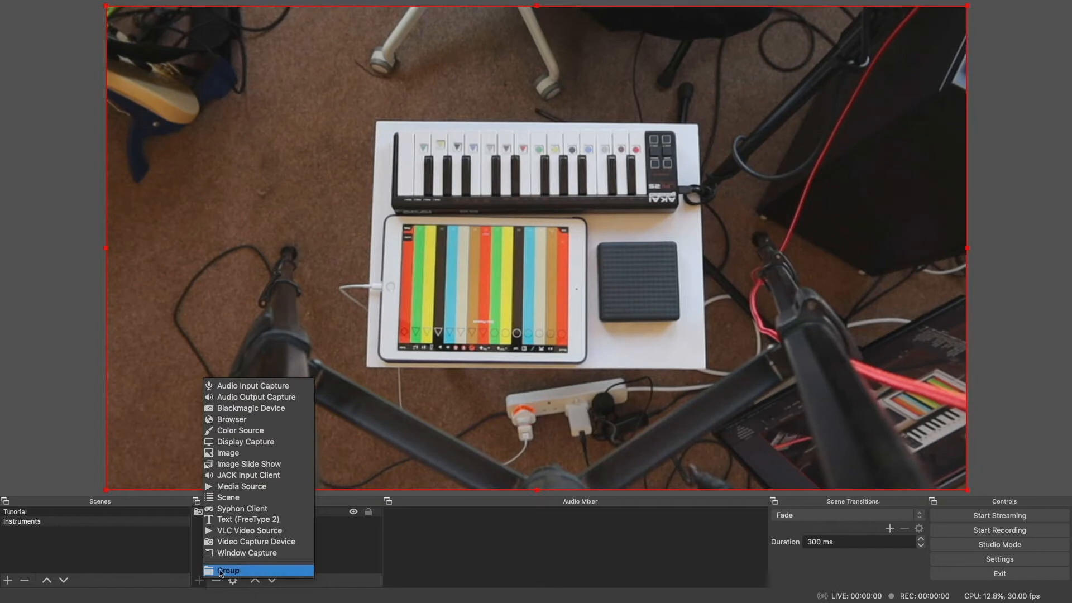
click(228, 546)
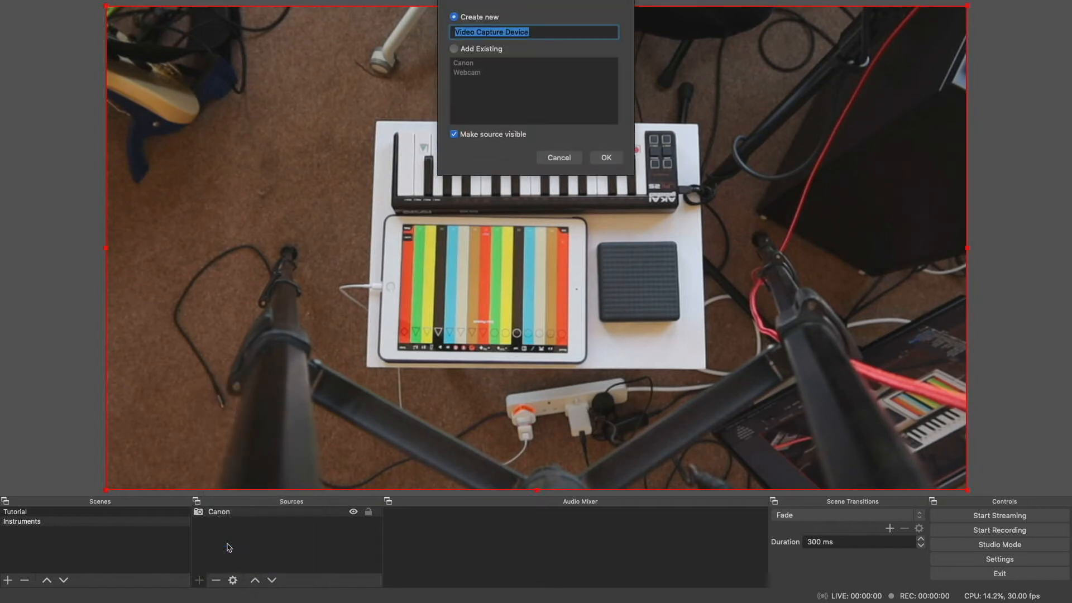
click(454, 49)
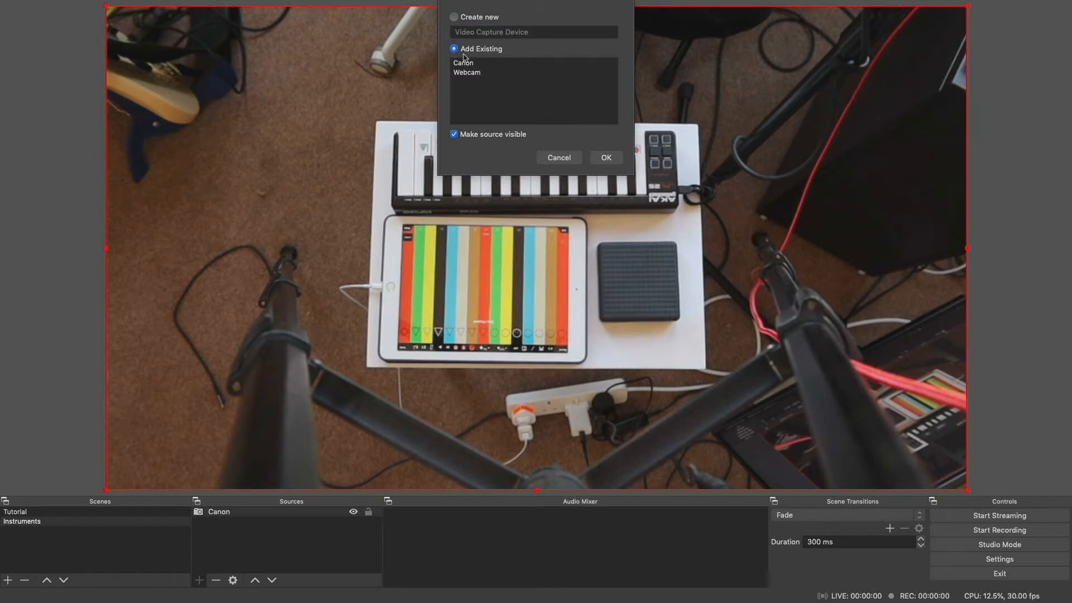
click(472, 73)
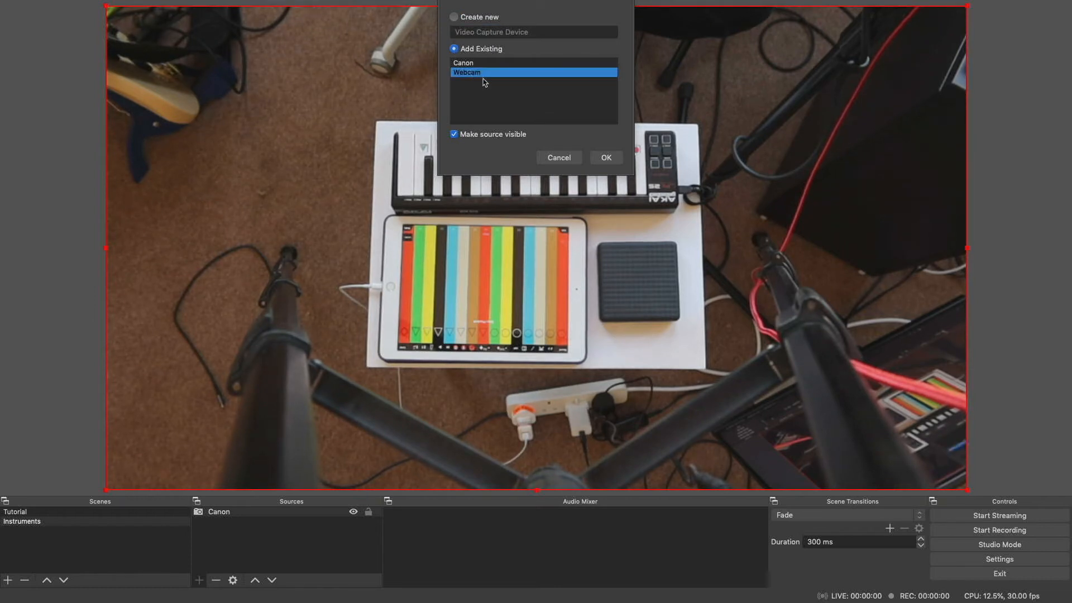
click(606, 158)
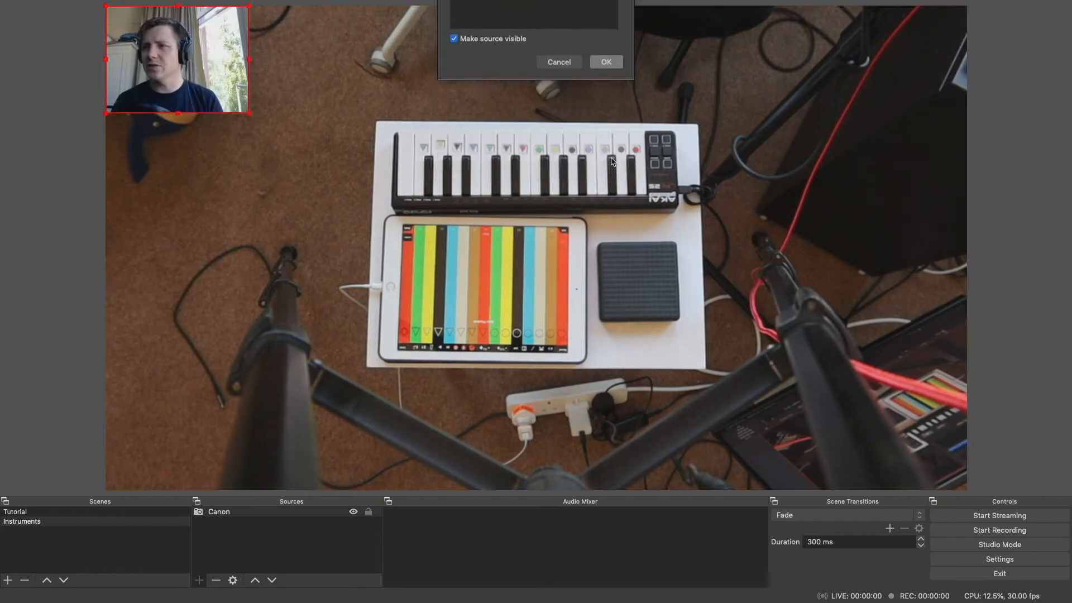
drag(213, 53, 895, 433)
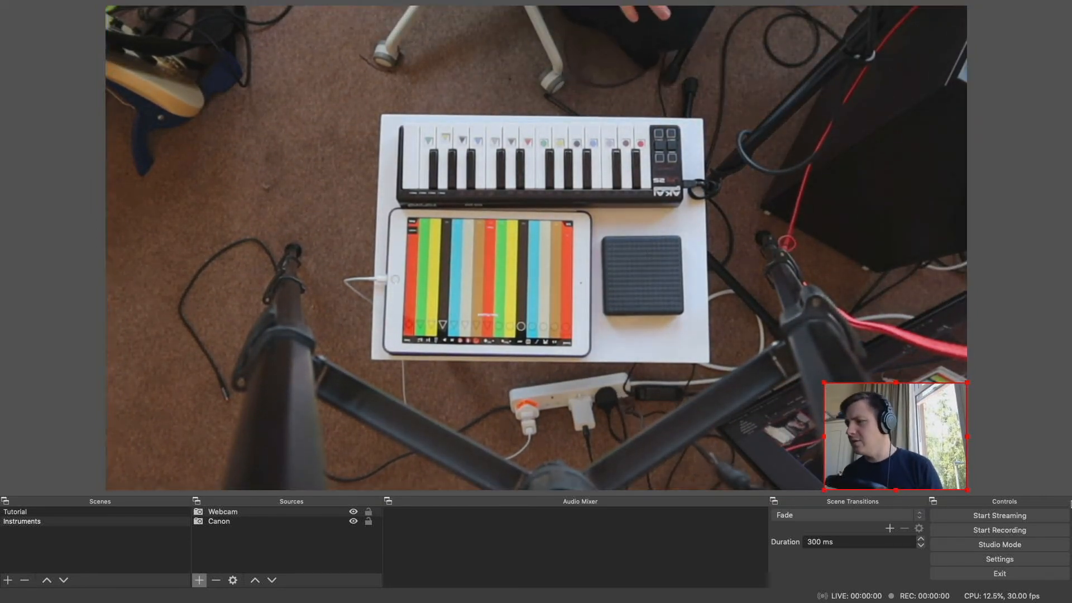
Flip the Canon camera image both horizontally and vertically.
click(640, 275)
right_click(639, 276)
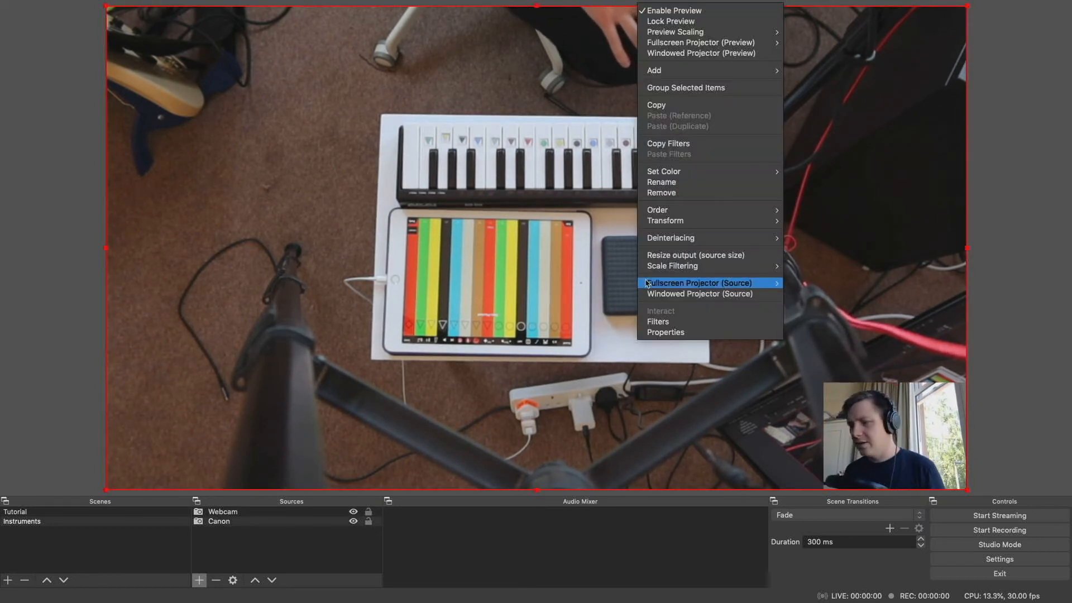
mouse_move(726, 221)
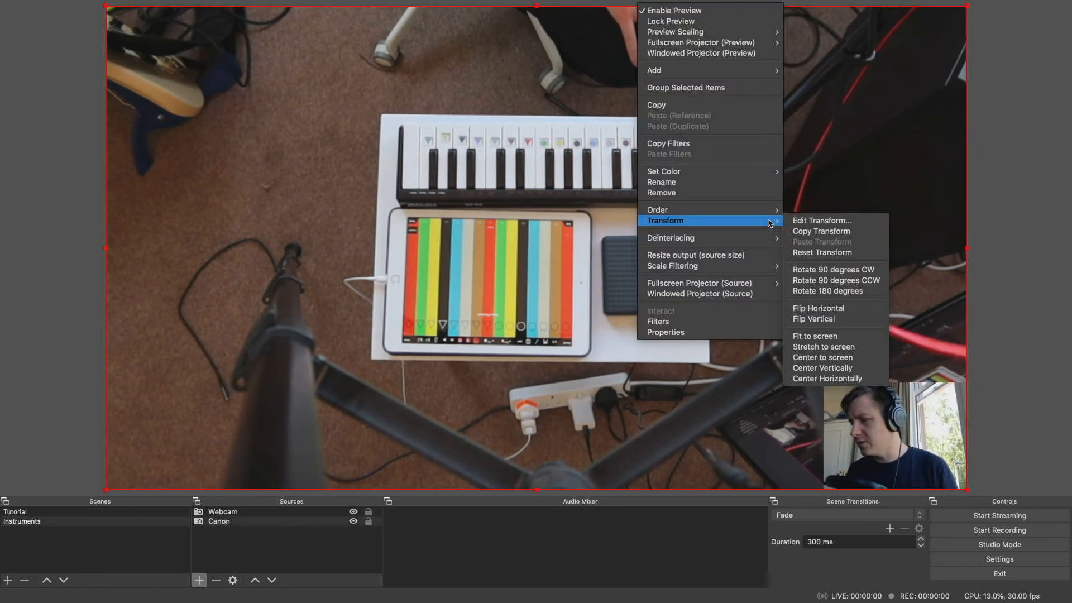
click(819, 308)
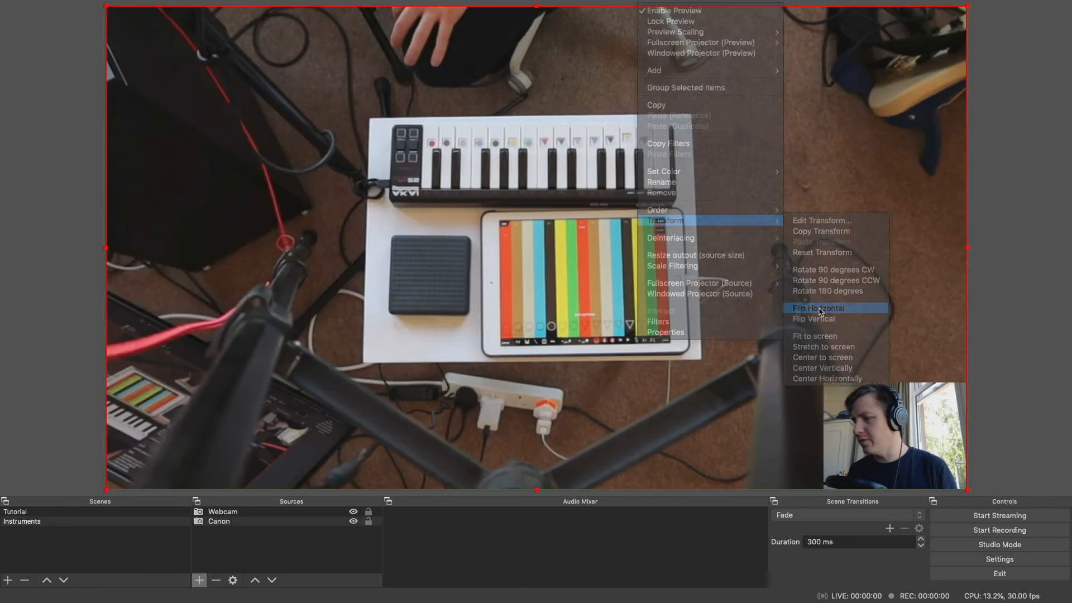
right_click(588, 207)
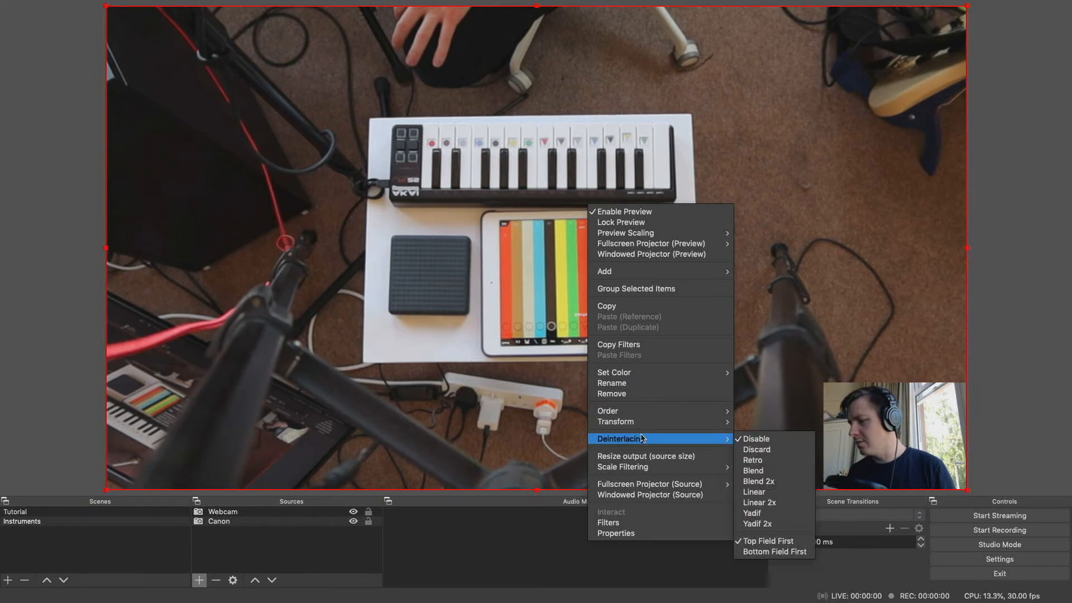
mouse_move(646, 425)
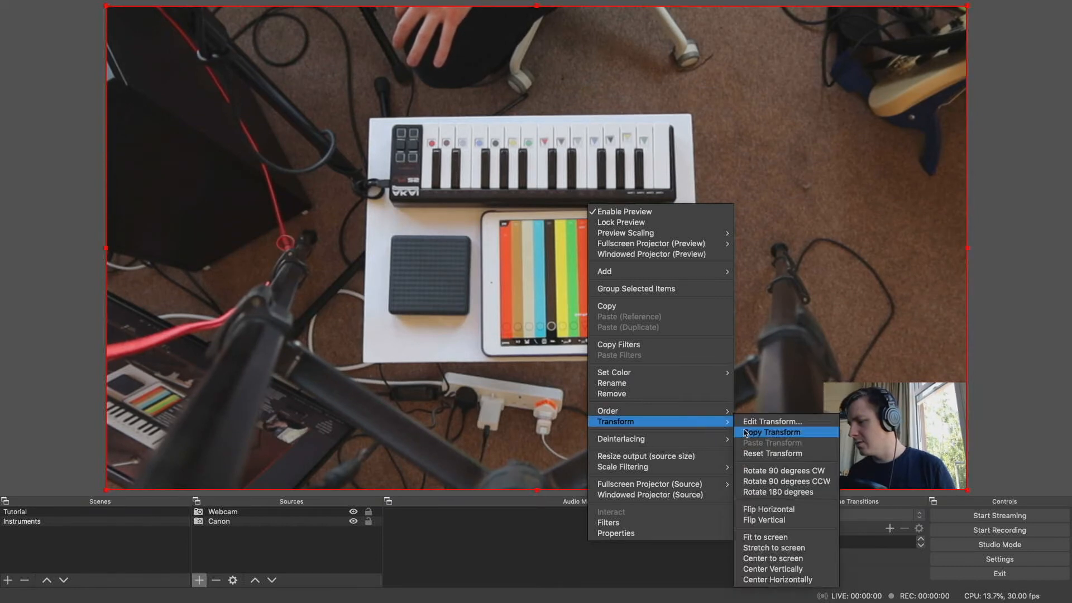
click(765, 519)
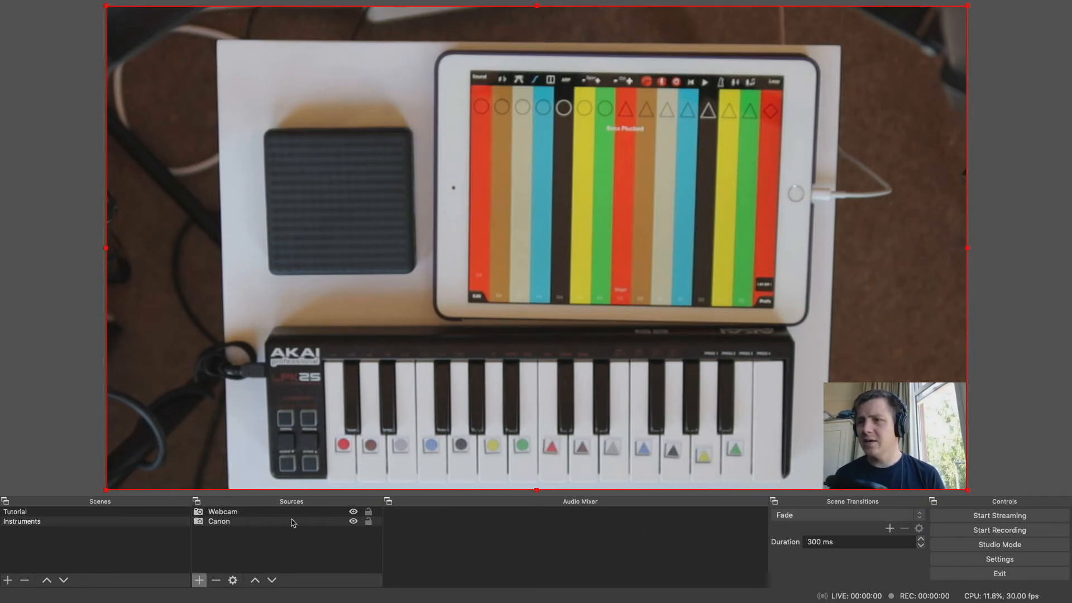
Preview the scene change by switching to the Tutorial scene and back to Instruments.
click(85, 514)
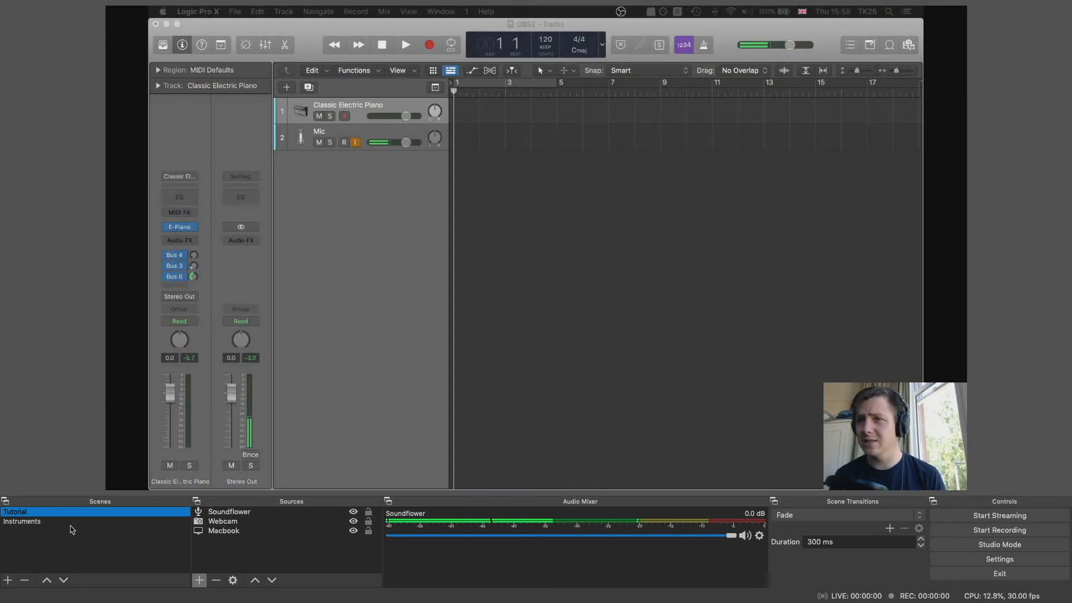
click(58, 524)
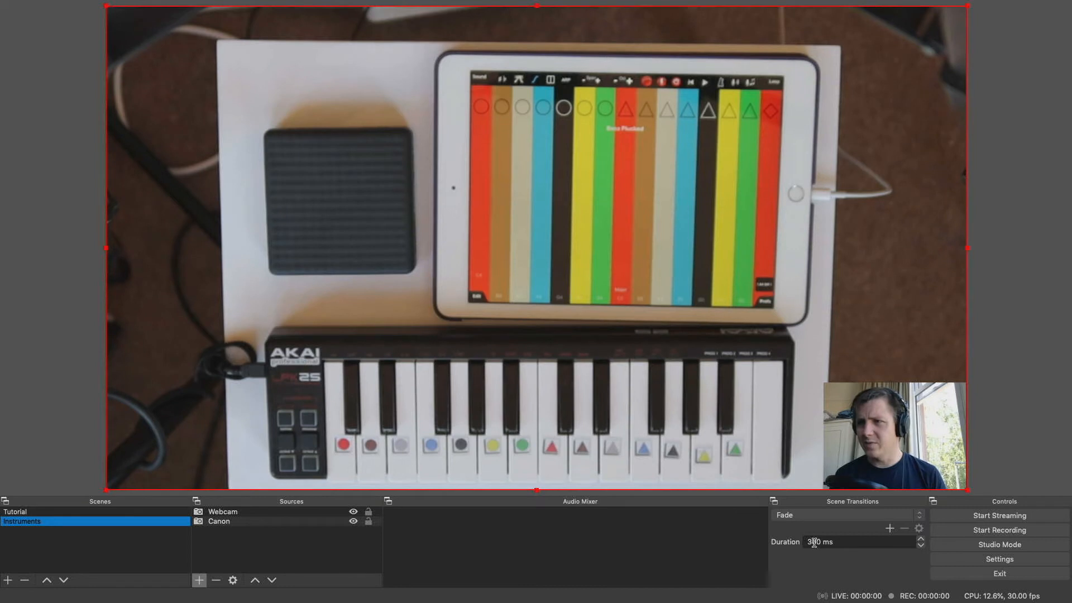
Add the existing Canon video capture source to the Tutorial scene.
click(124, 513)
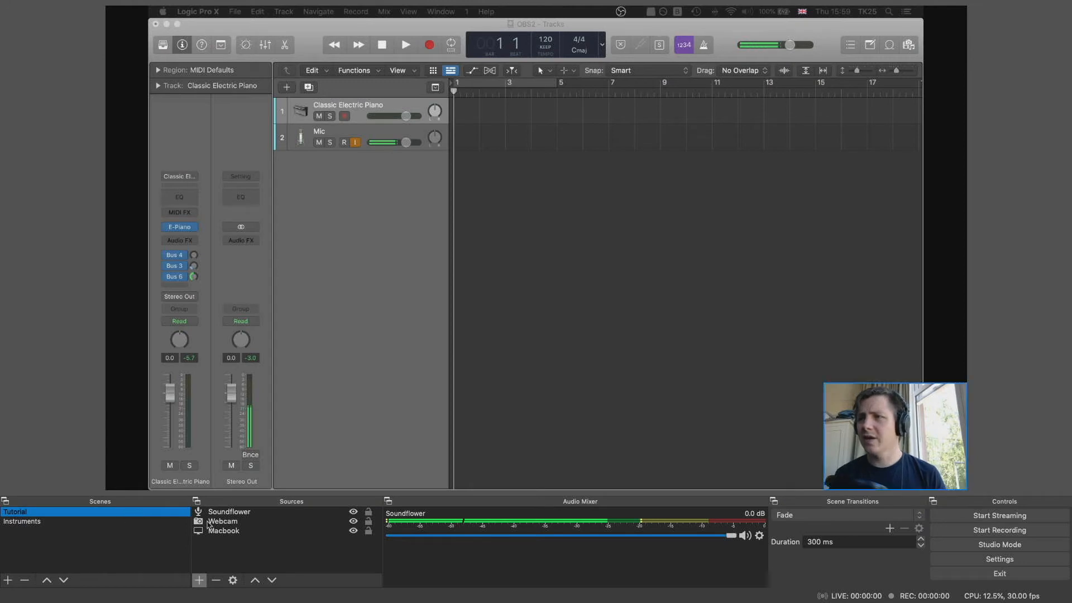
click(198, 580)
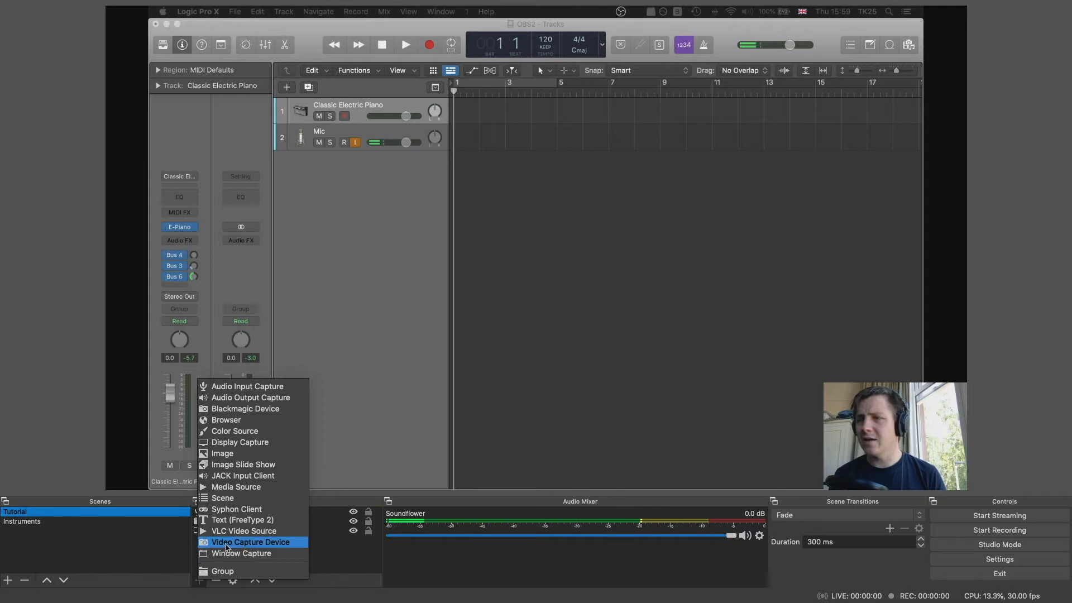
click(226, 543)
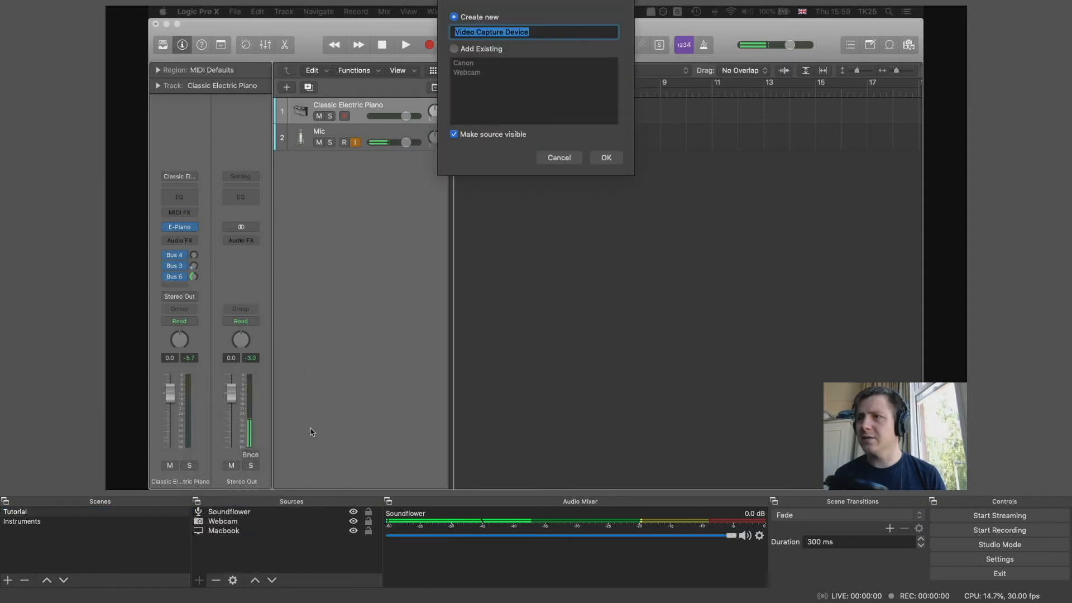
click(454, 50)
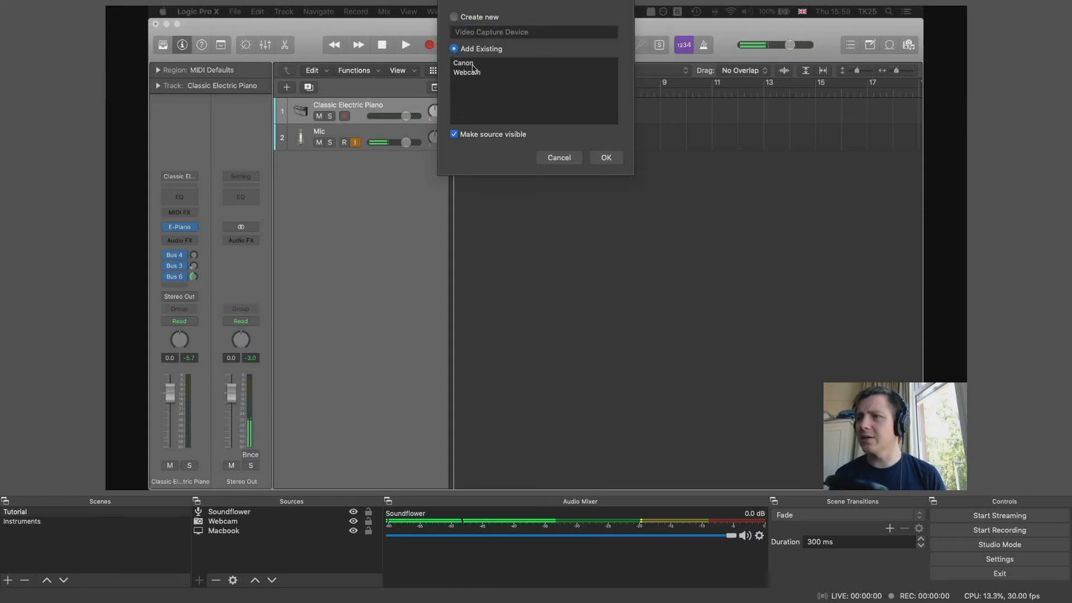
click(473, 65)
click(608, 159)
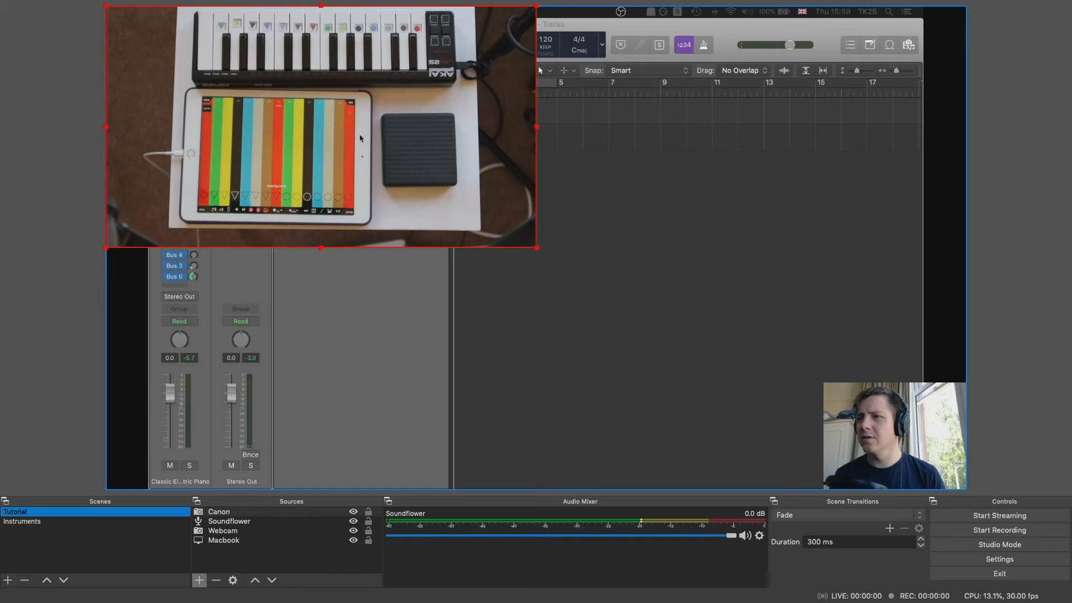
Shrink the Canon camera image in the Tutorial scene and place it against the canvas's right edge, just below the Logic toolbar.
drag(360, 133, 791, 195)
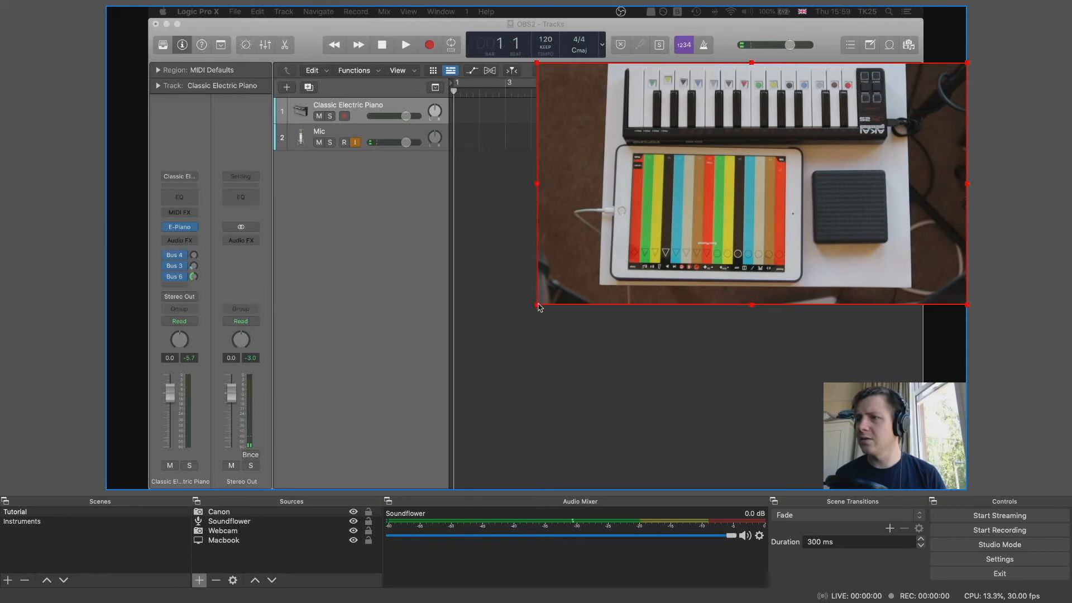
drag(537, 305, 736, 209)
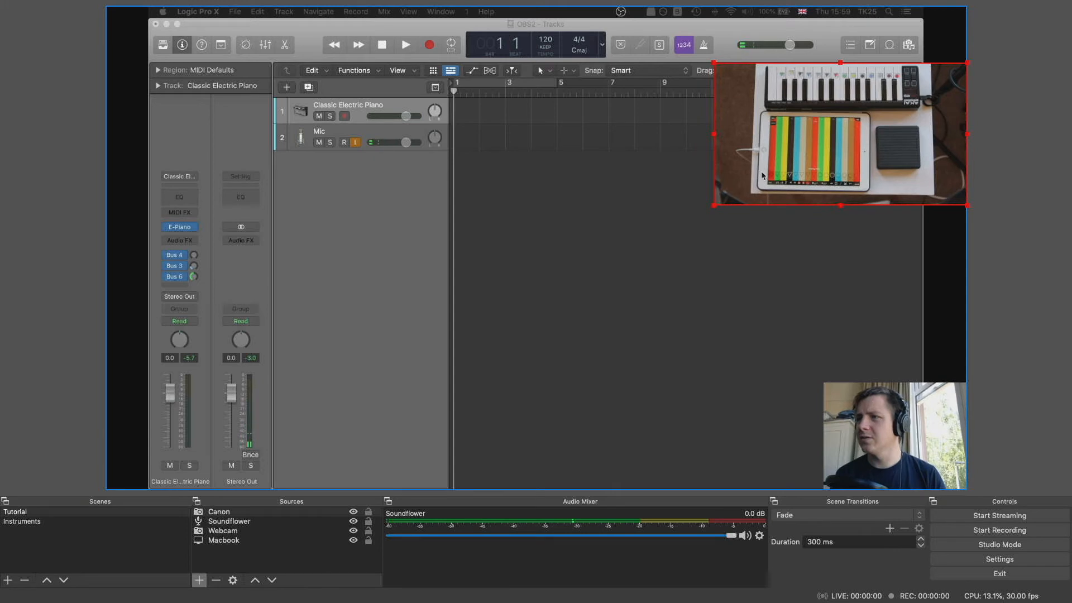
drag(749, 178, 746, 215)
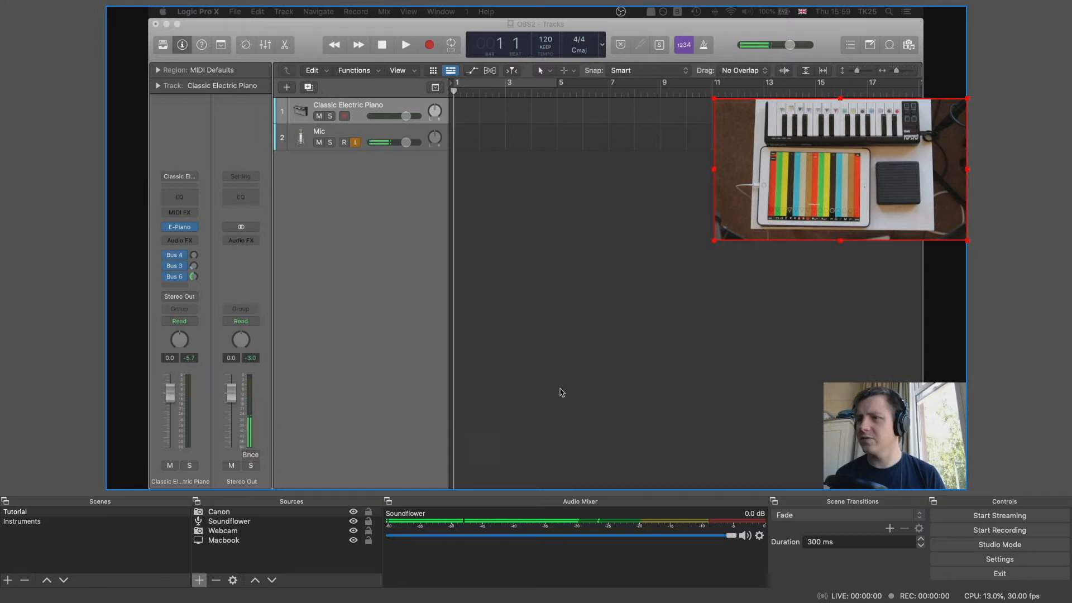
Flip the Canon camera image in the Tutorial scene both horizontally and vertically.
right_click(798, 190)
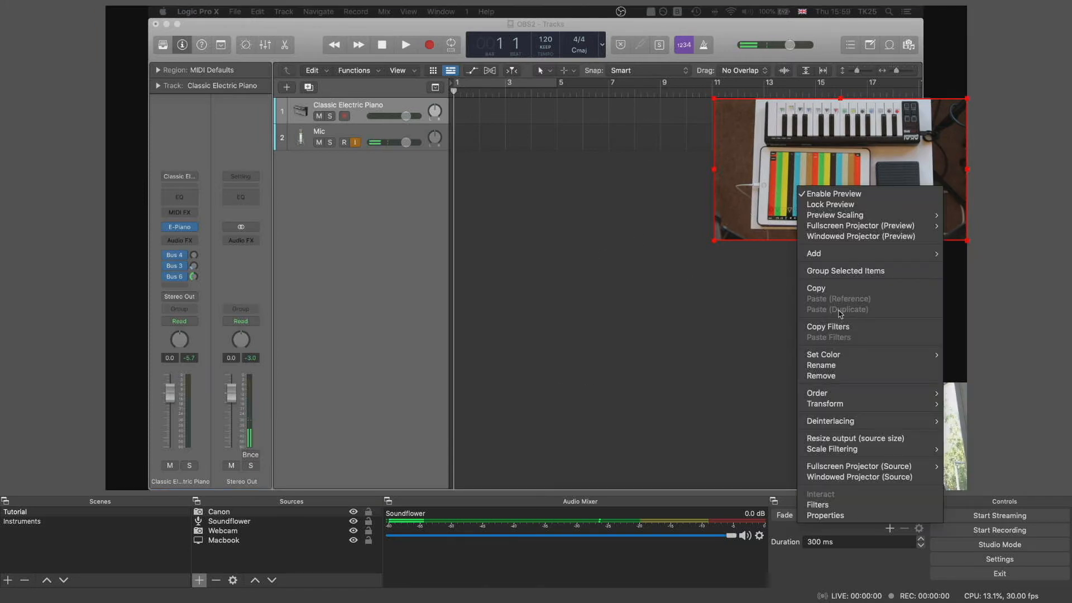
mouse_move(900, 407)
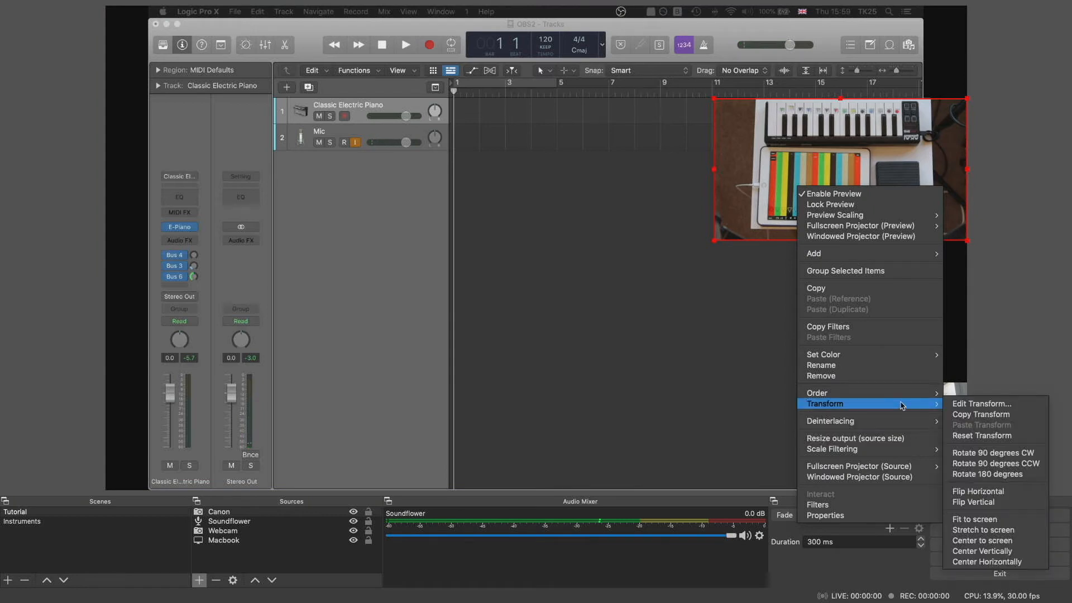
click(996, 491)
right_click(856, 185)
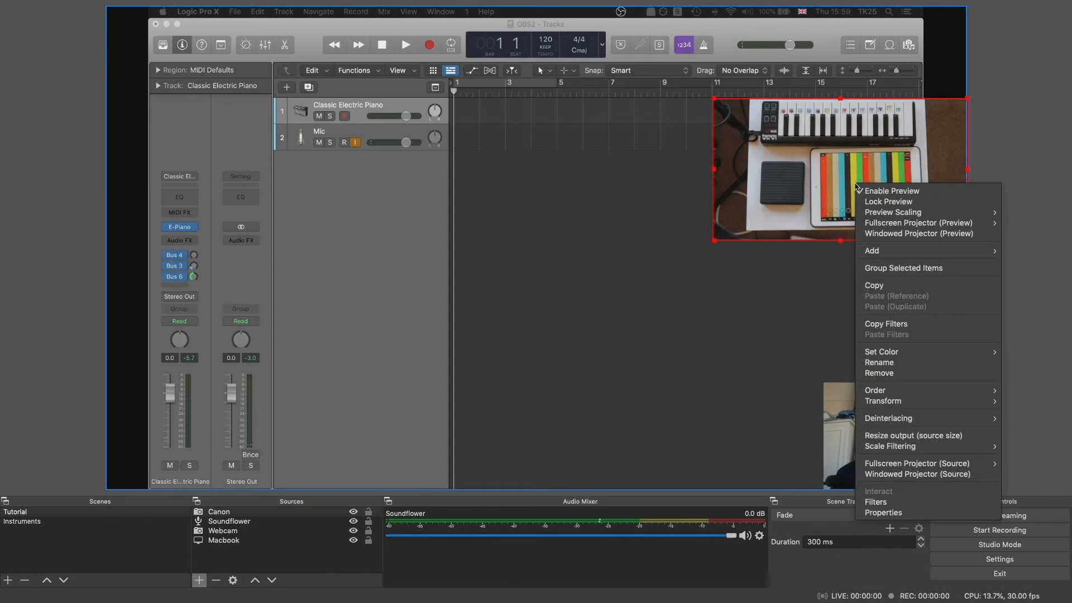
mouse_move(975, 406)
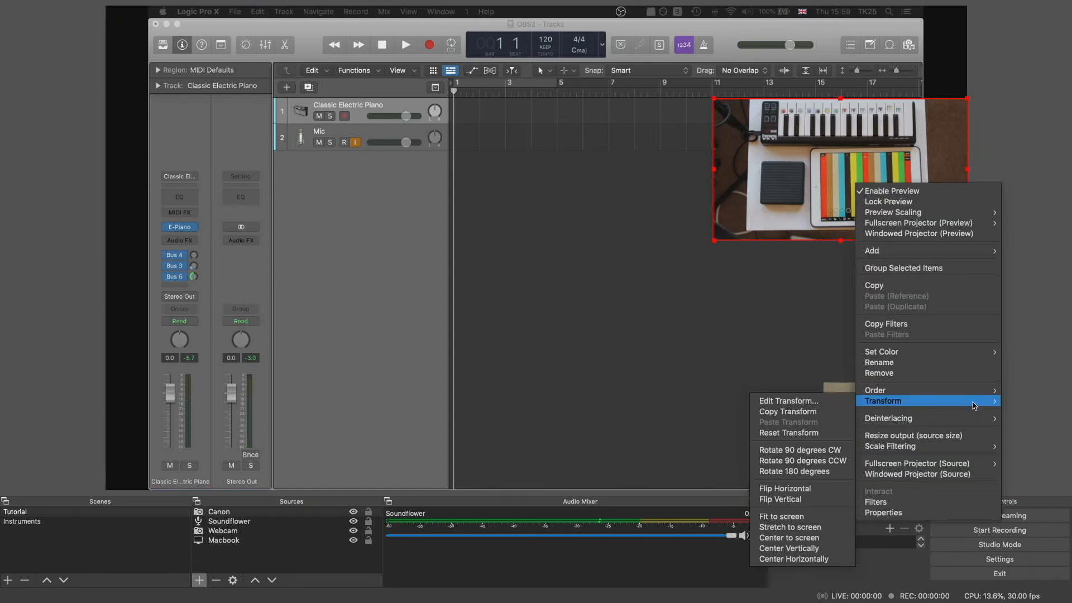
click(807, 499)
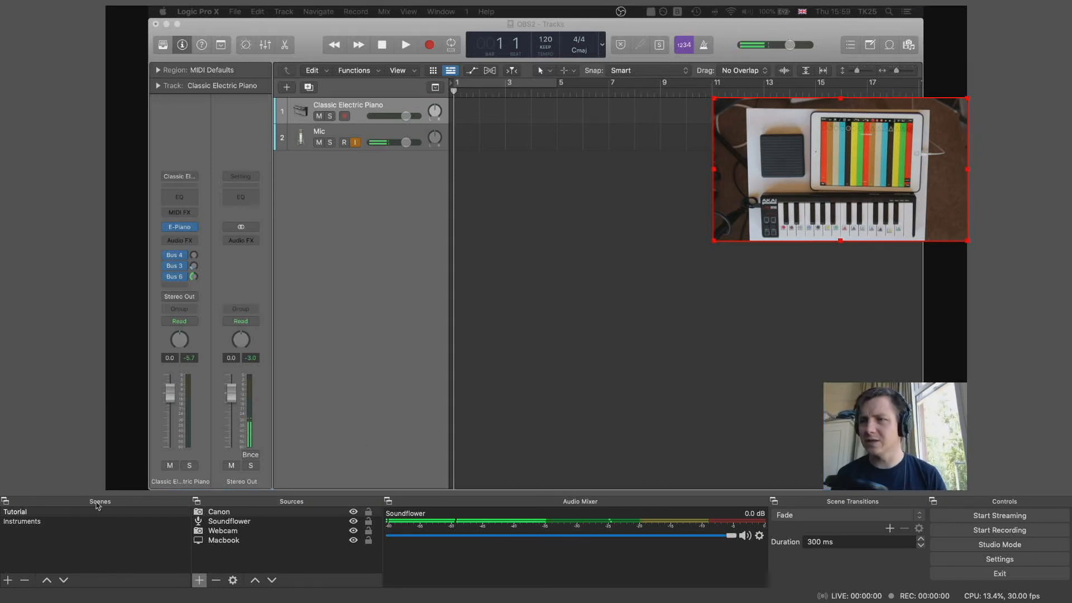
Compare the two layouts by alternating between the Instruments and Tutorial scenes.
click(36, 523)
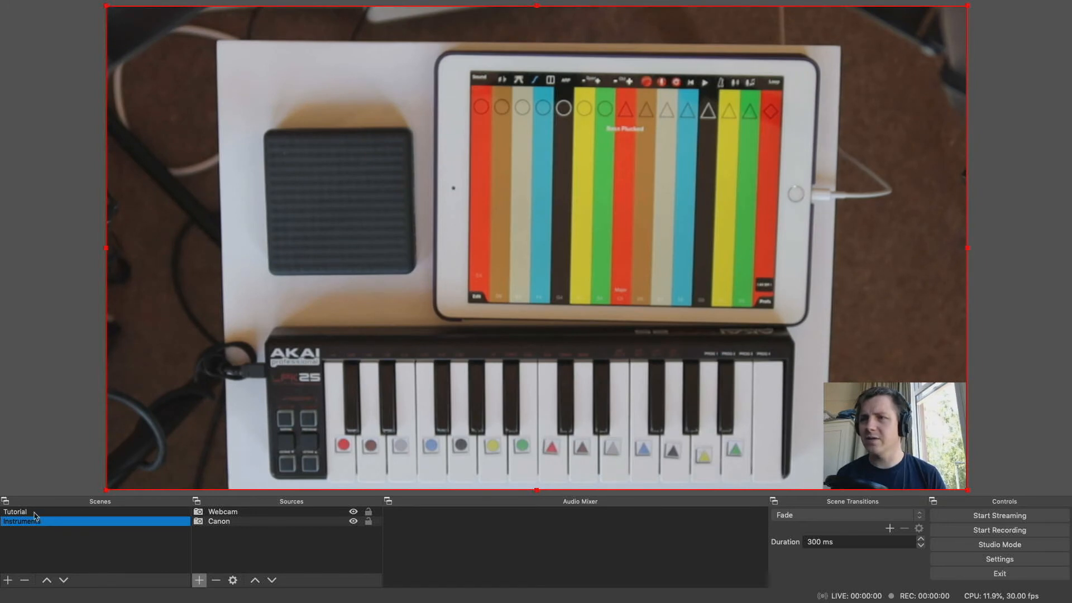
click(35, 513)
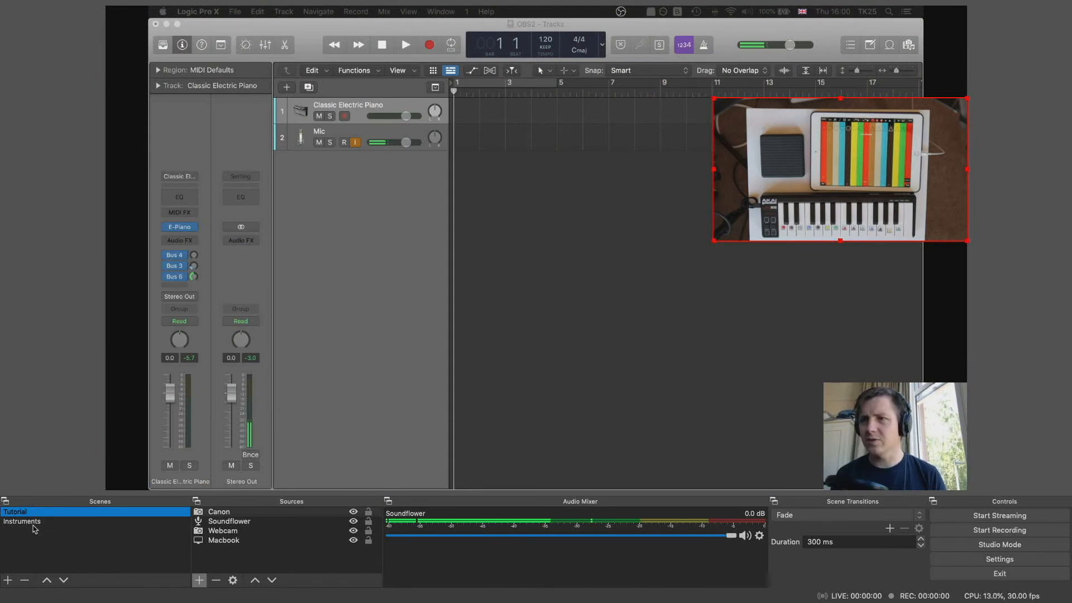
click(35, 522)
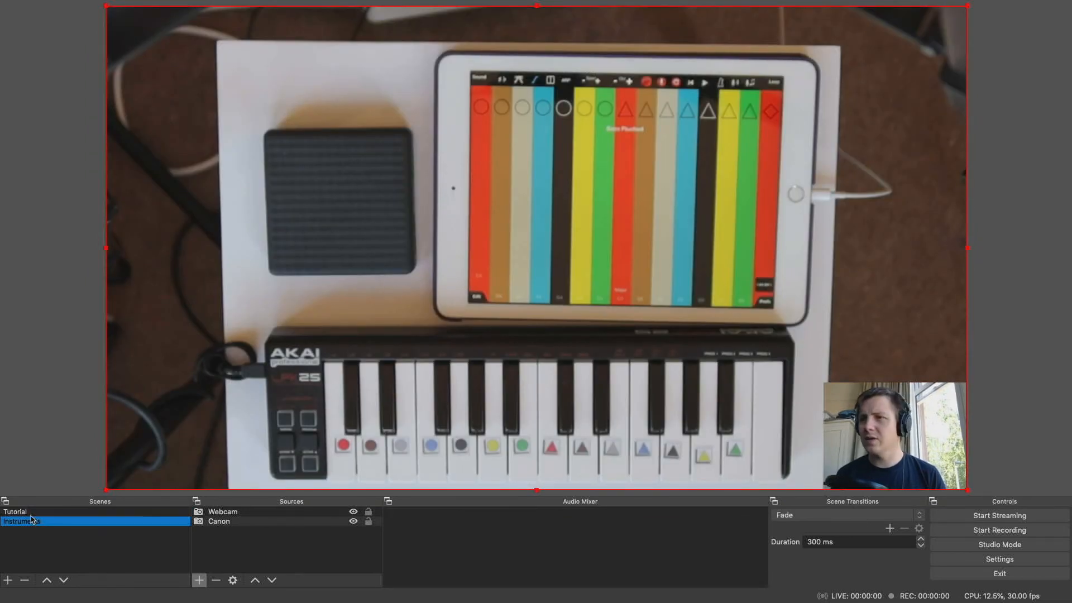
click(31, 515)
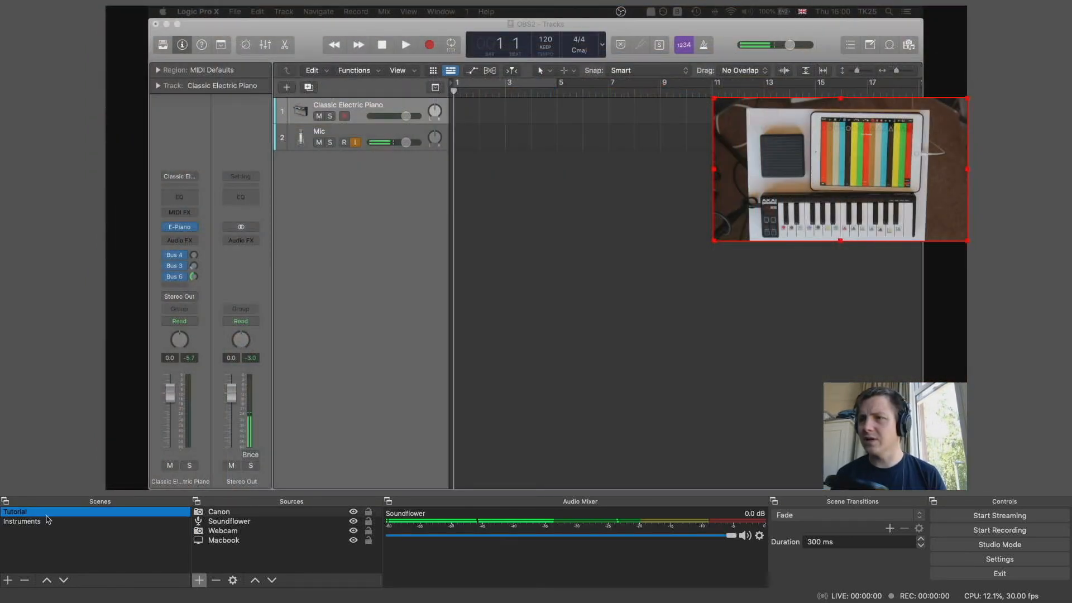
Add the existing Soundflower audio input capture source to the Instruments scene.
click(68, 522)
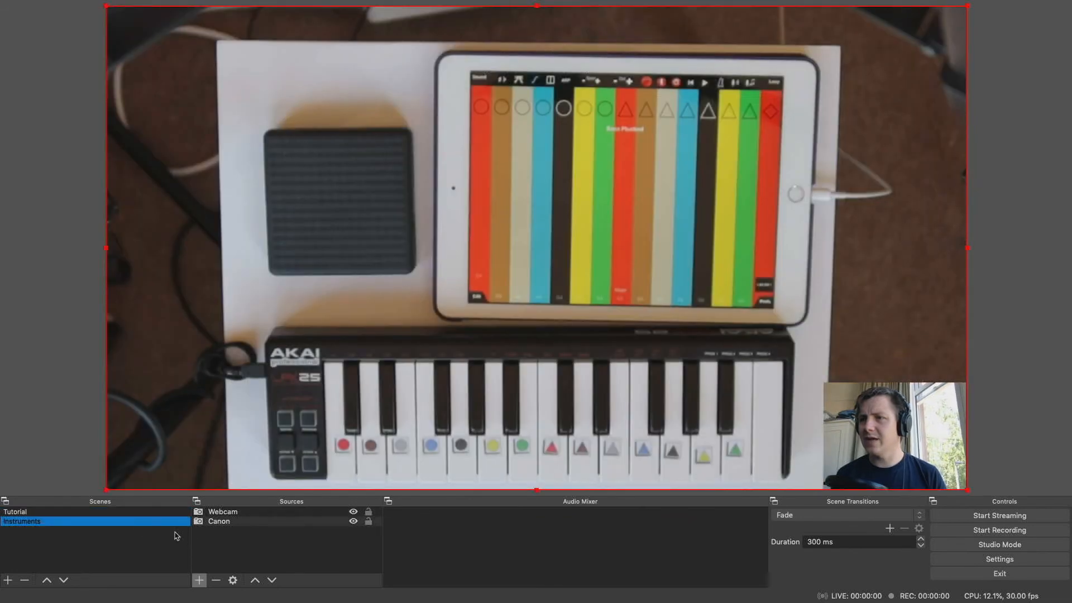
click(198, 581)
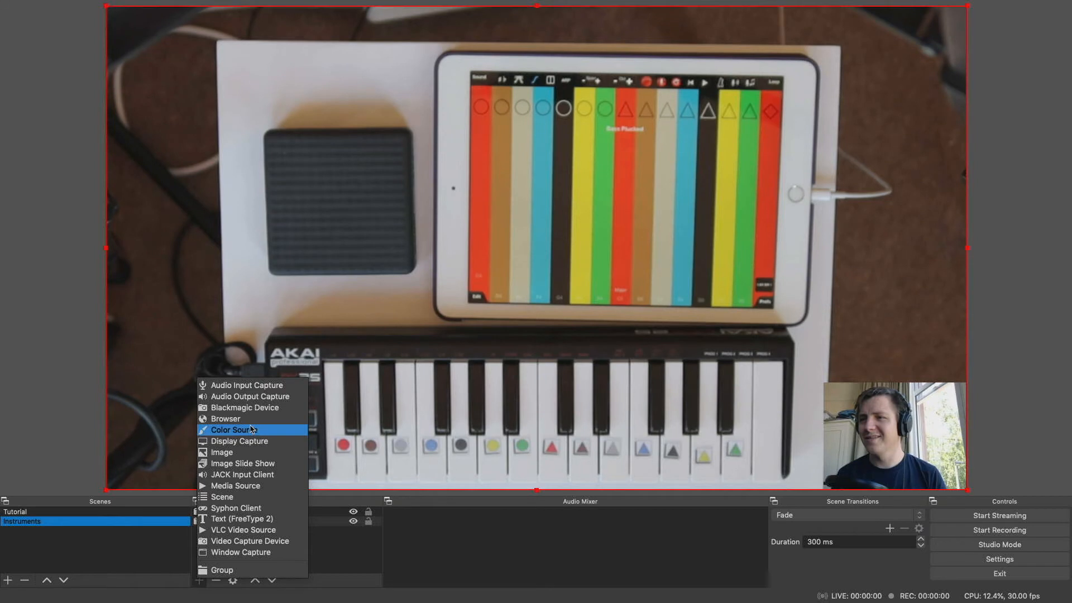
click(264, 385)
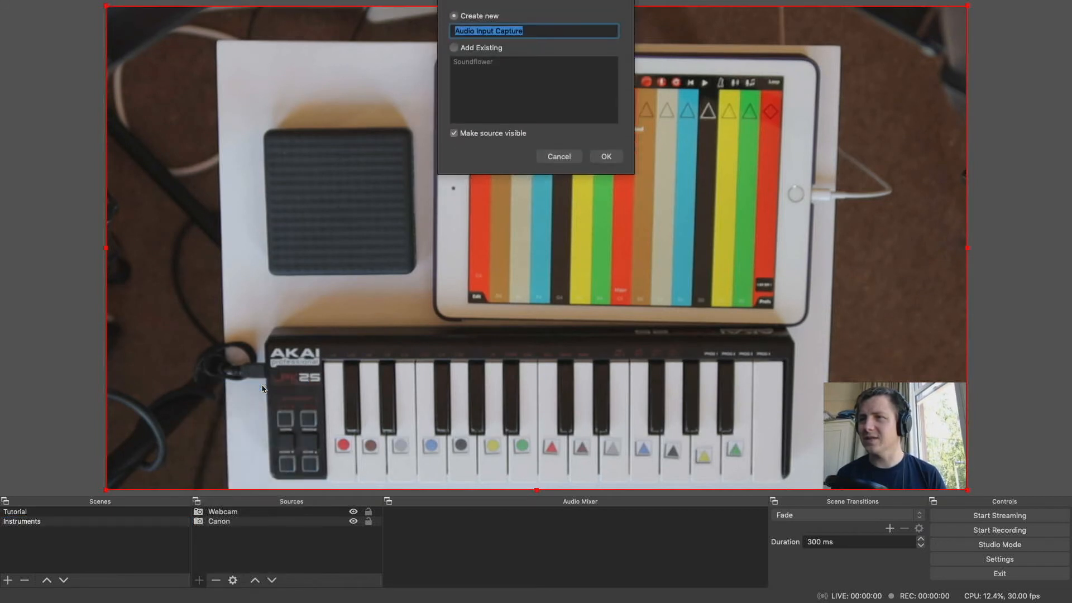
click(454, 49)
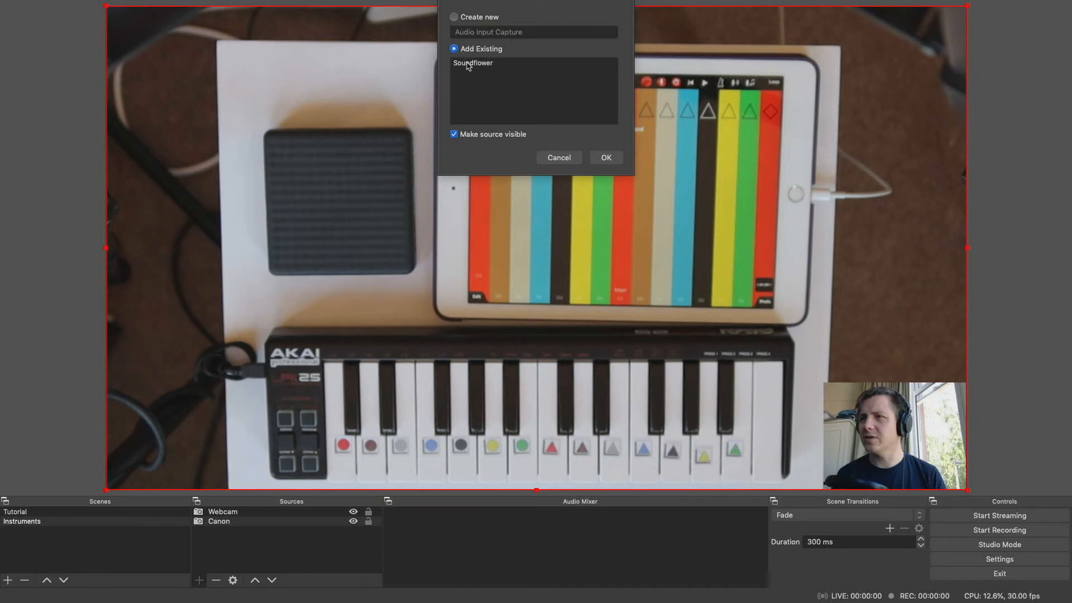
click(467, 63)
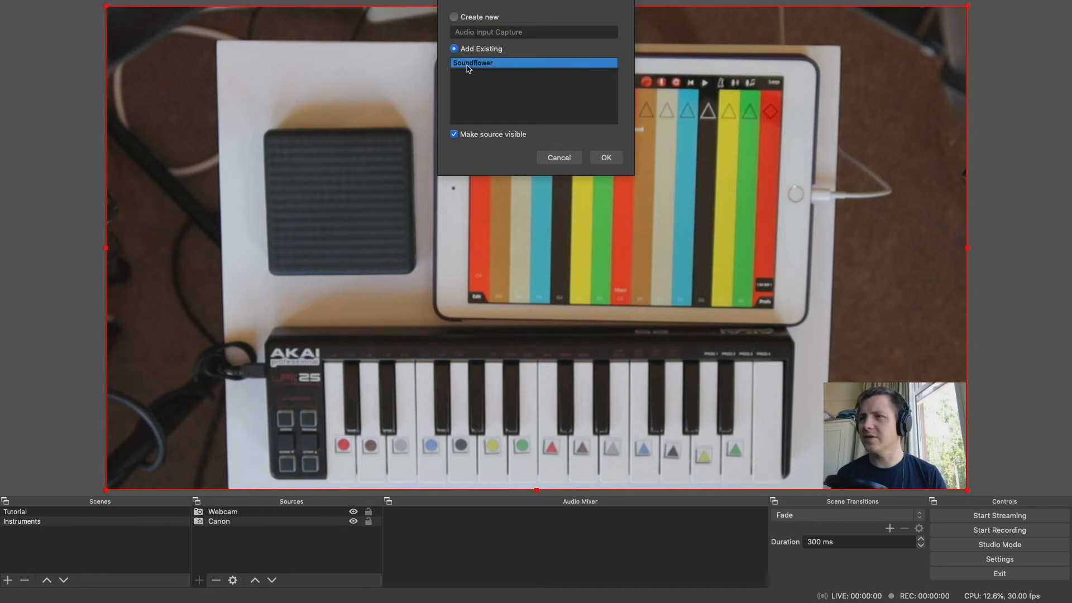
click(606, 158)
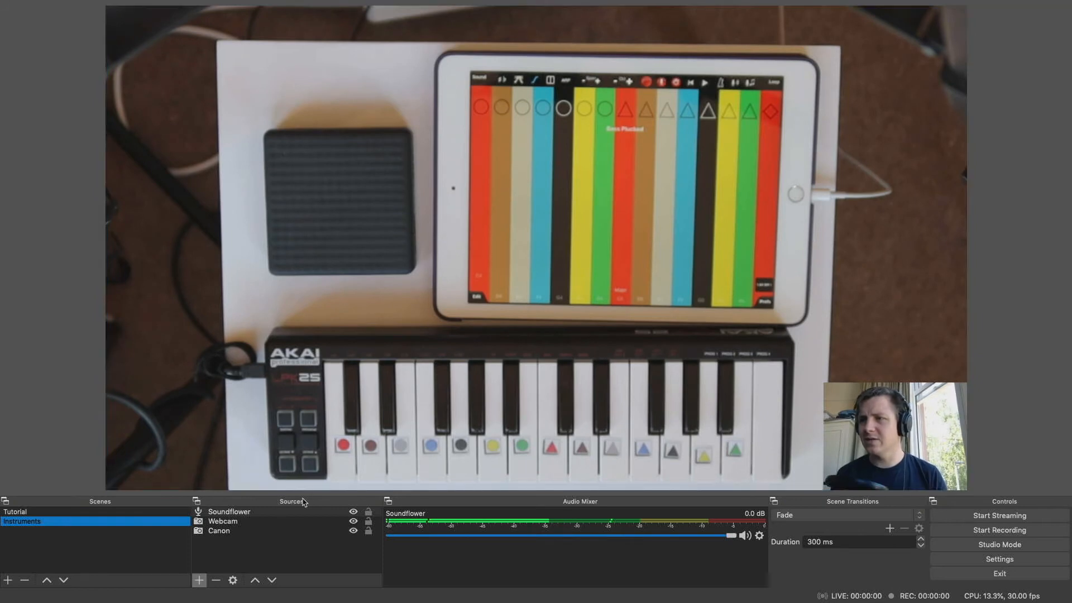
Switch to the Tutorial scene, and show the Audio Devices window in Audio MIDI Setup.
click(81, 514)
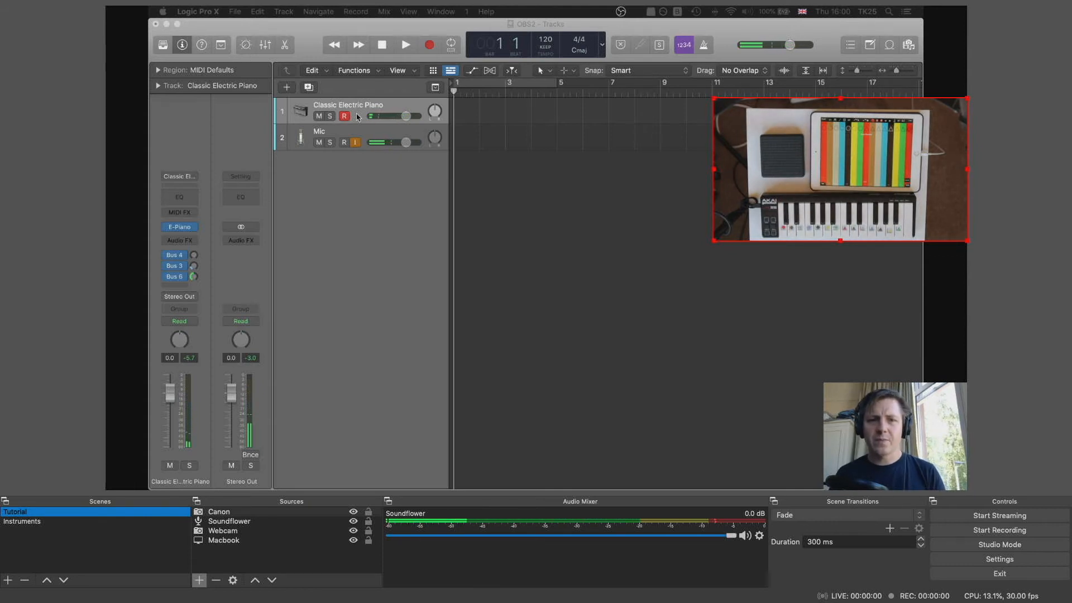
mouse_move(598, 477)
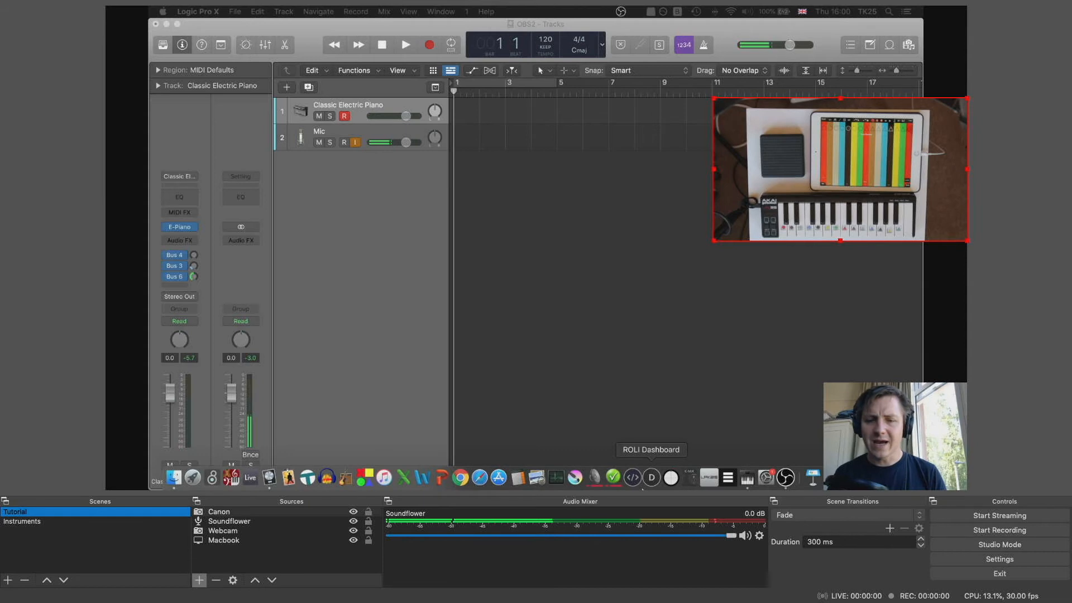
click(747, 480)
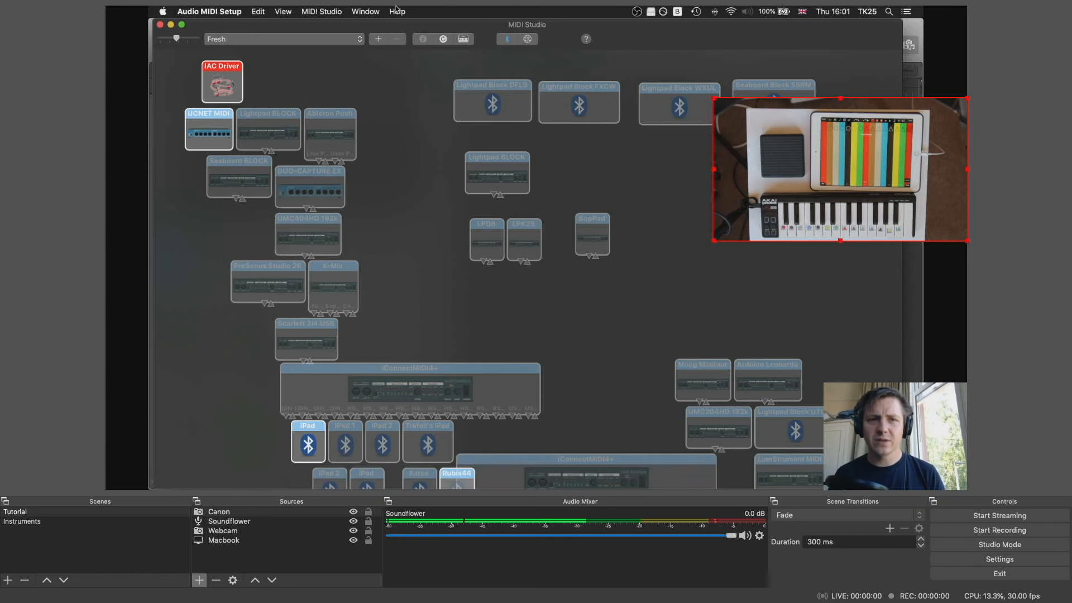
click(365, 11)
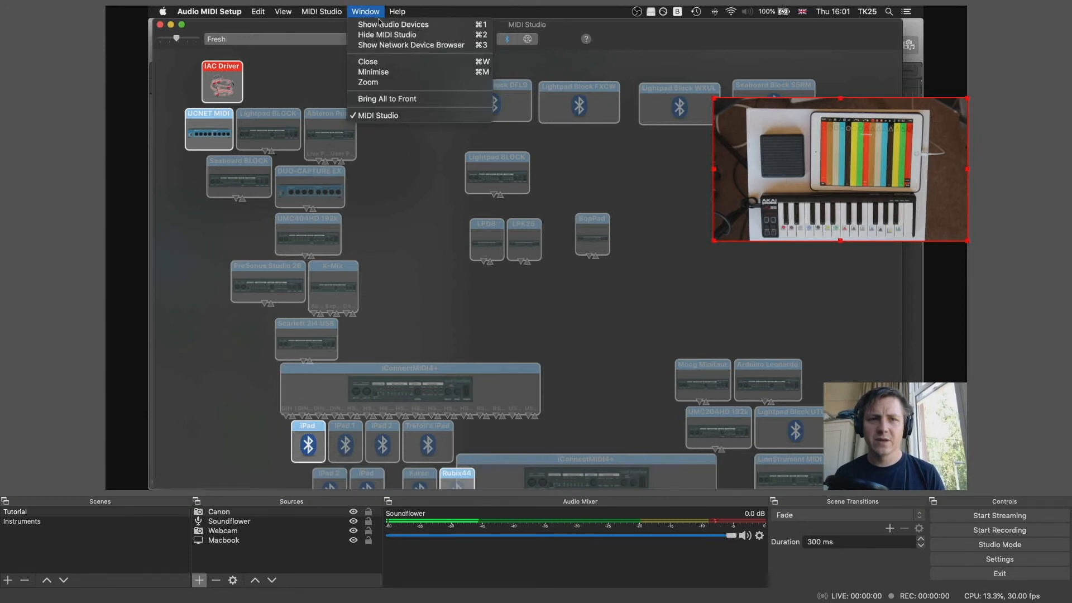
click(381, 26)
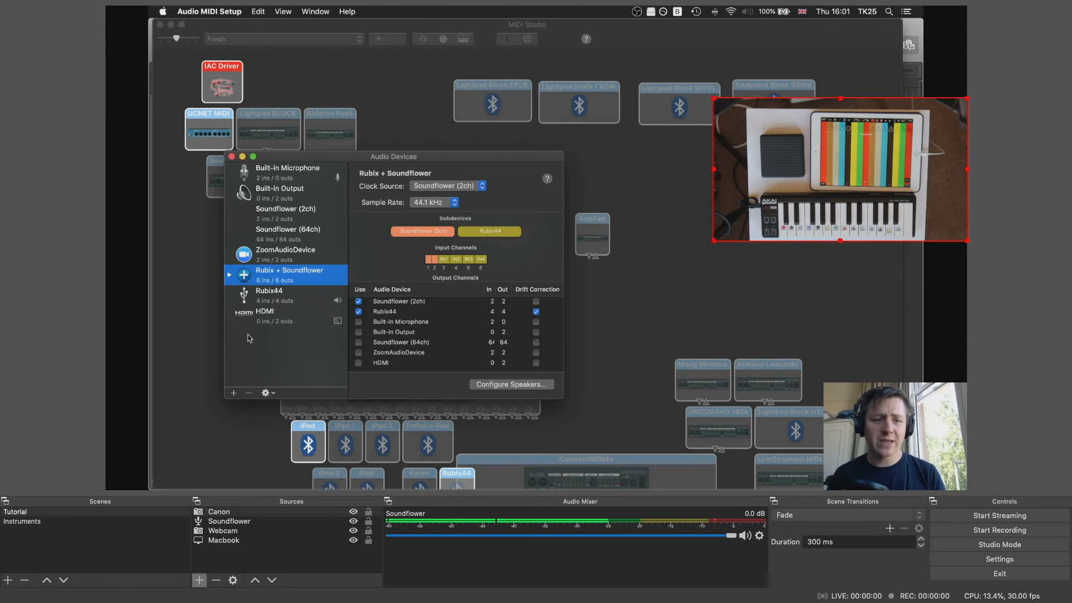
Create an aggregate device combining Soundflower (2ch) and Rubix44, and remove it again.
click(233, 394)
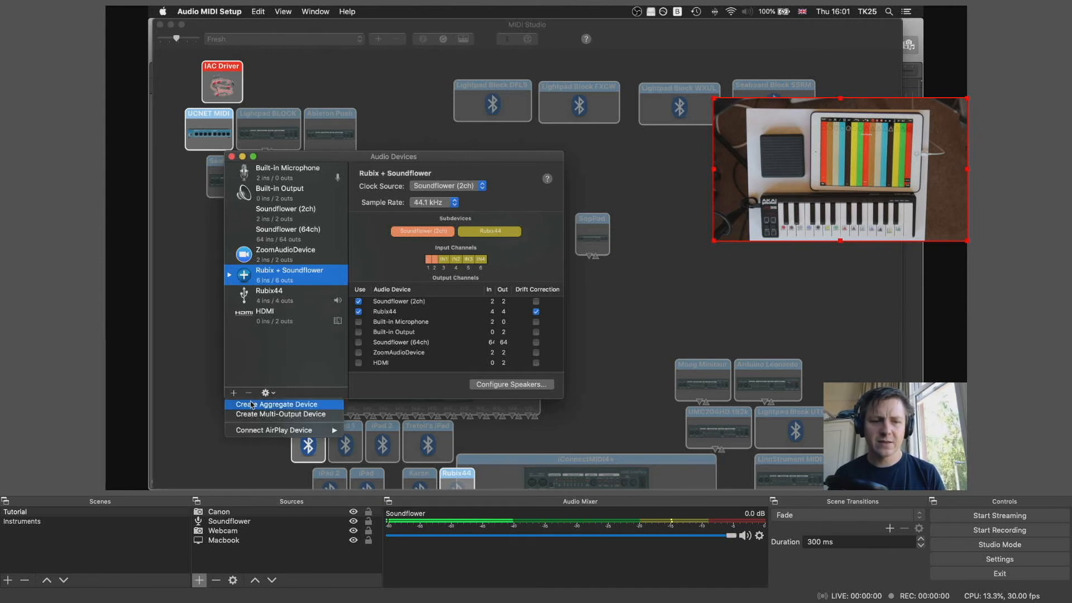
click(251, 405)
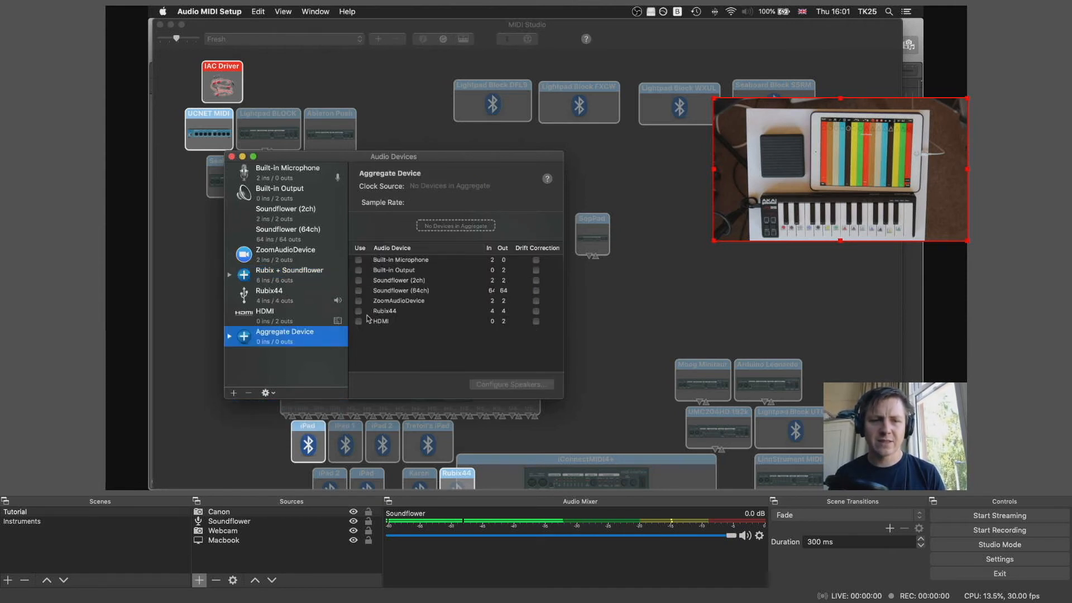
click(359, 281)
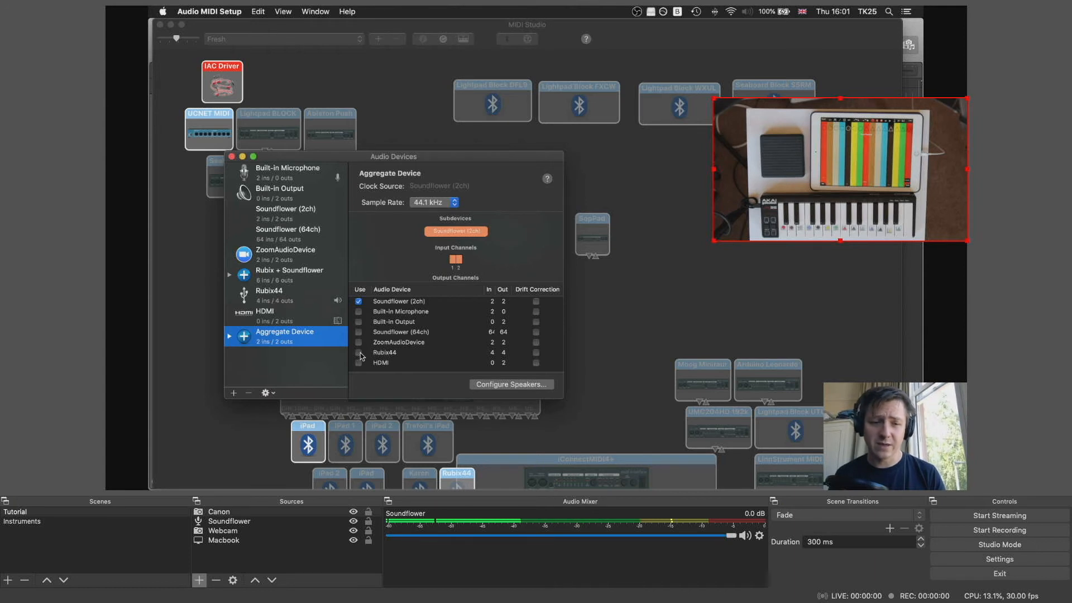
click(358, 353)
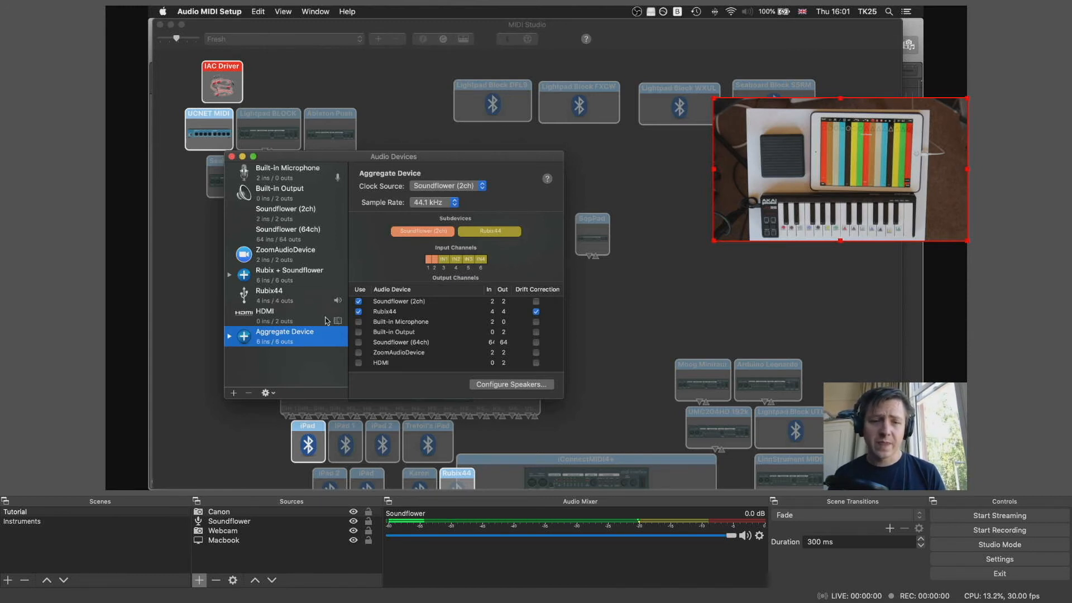
click(249, 394)
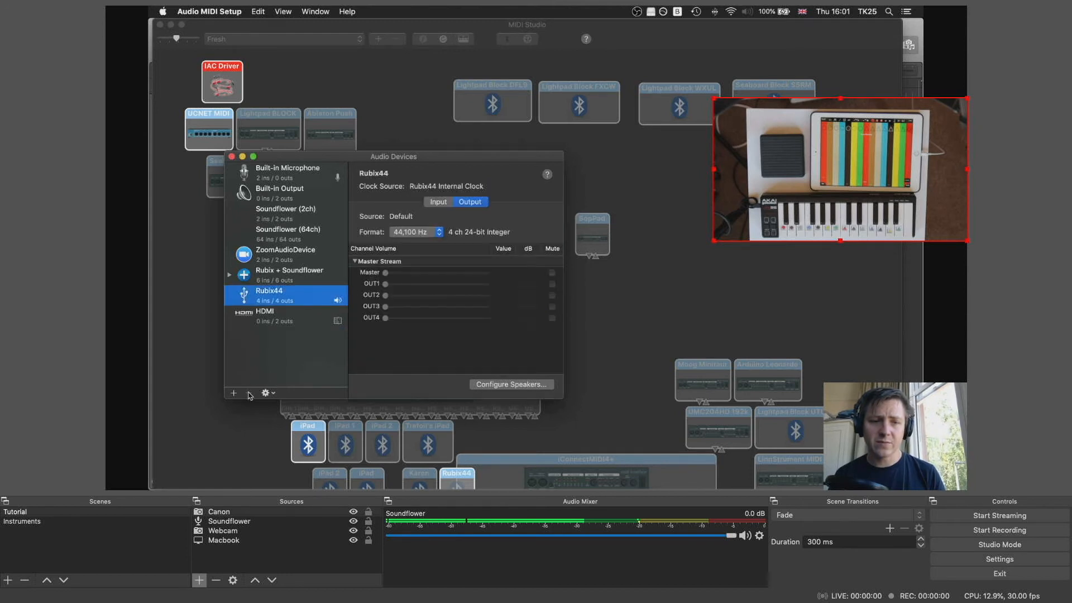
Review the Rubix + Soundflower aggregate device's settings, close Audio Devices, and return to Logic Pro X.
click(282, 275)
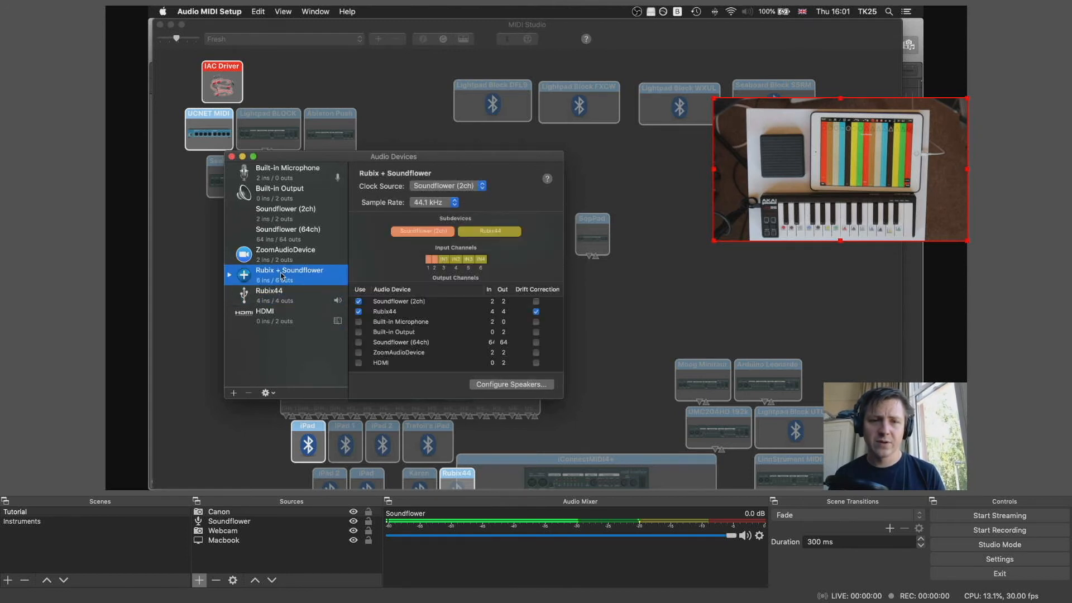
click(231, 157)
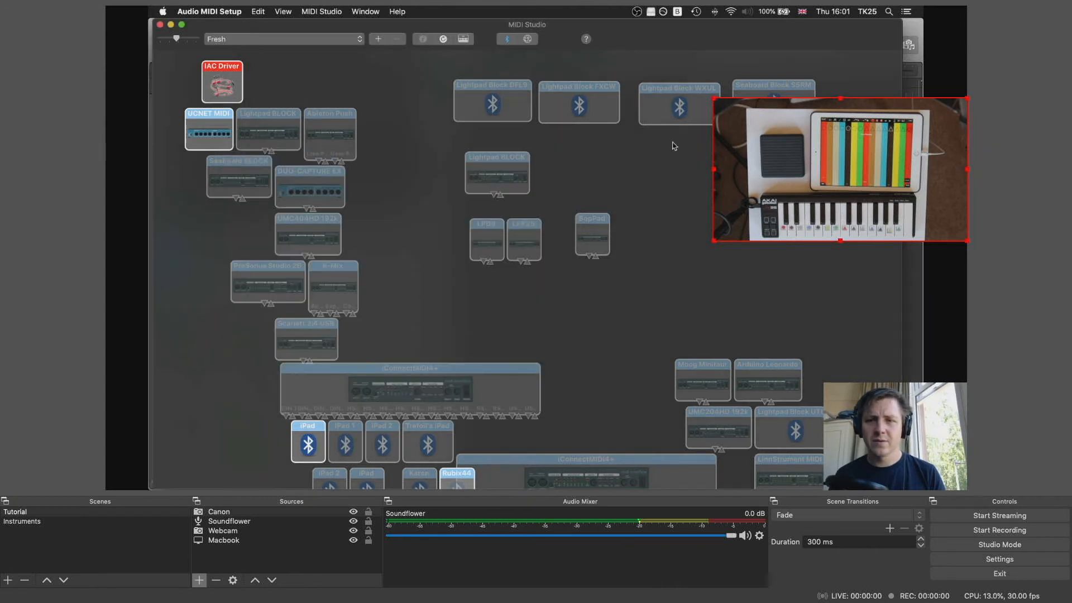
key(super+Tab)
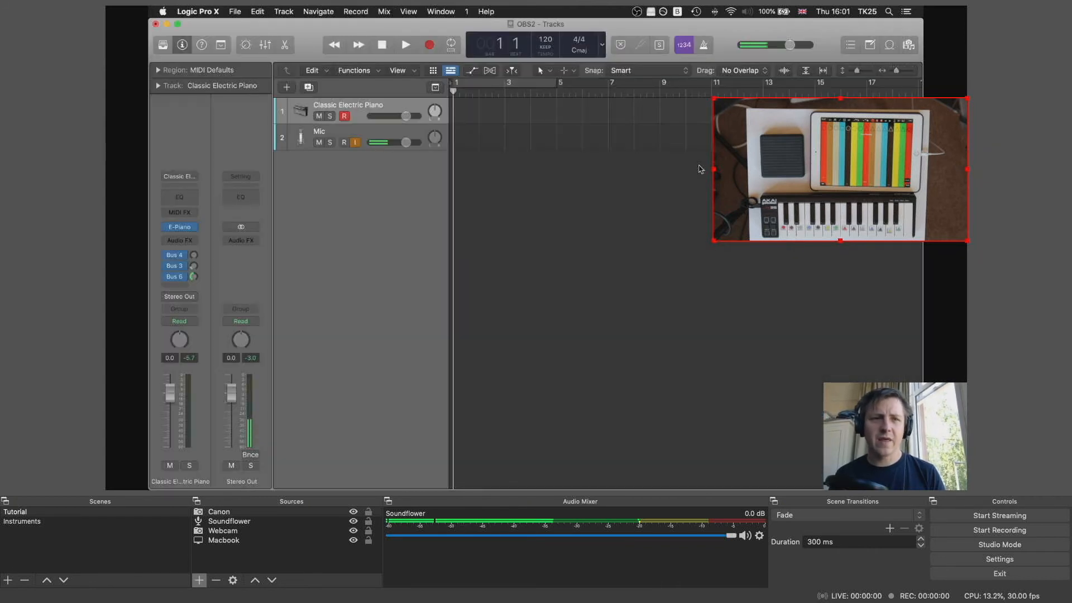
Check the output and input devices in Logic Pro's audio preferences, and close the preferences.
click(218, 12)
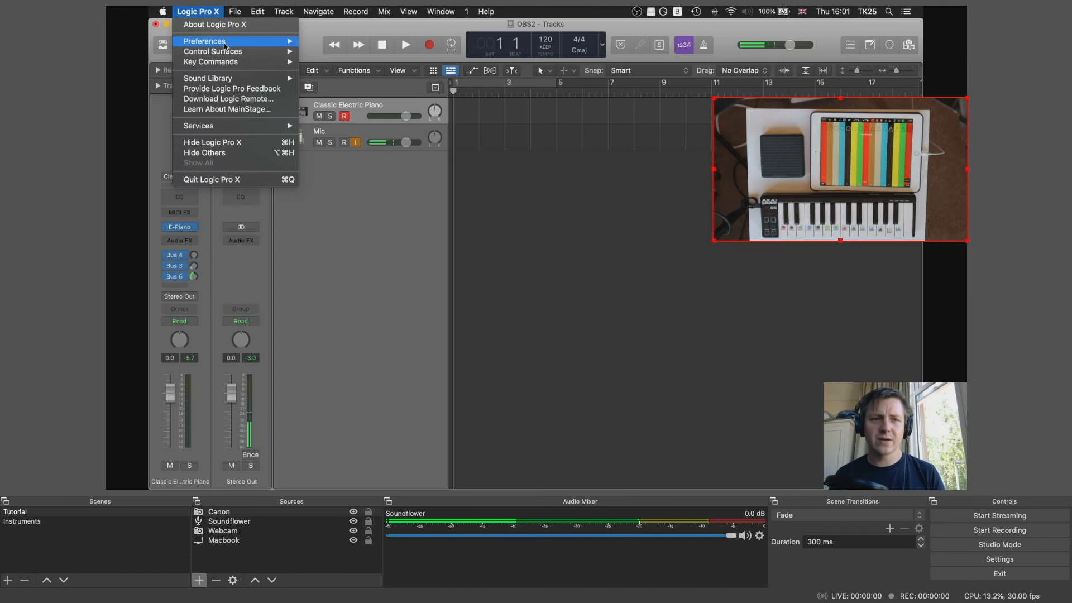
mouse_move(225, 42)
click(364, 51)
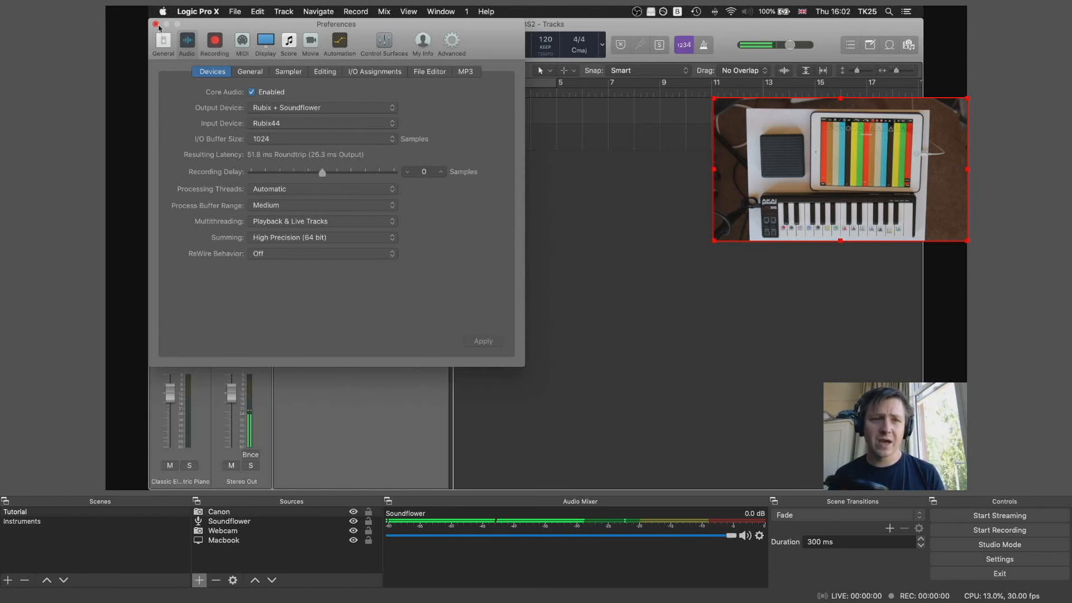
click(156, 24)
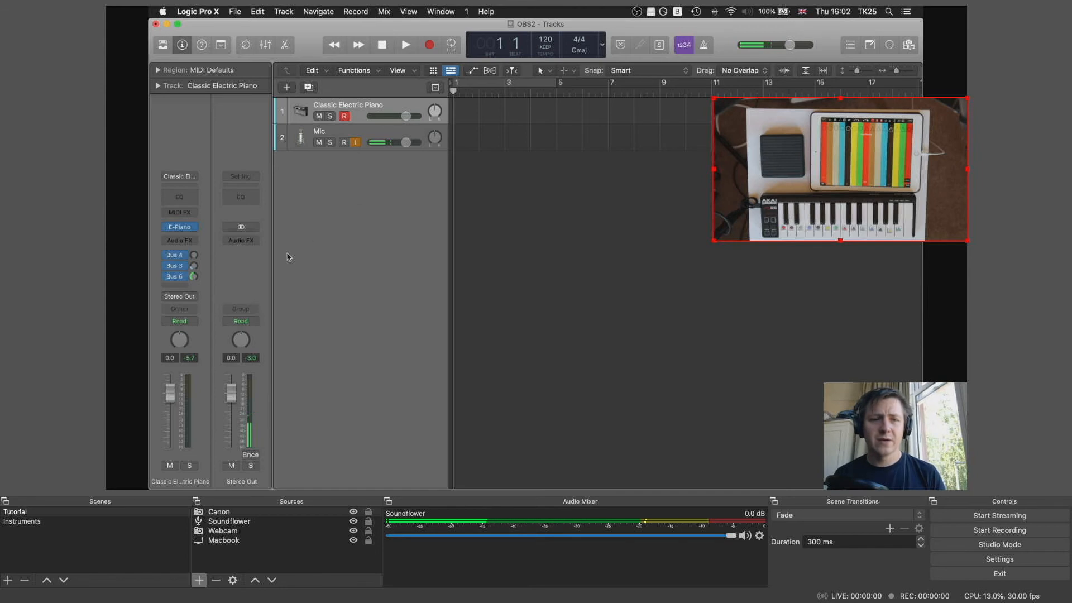
Add a send to Bus 8 on the Classic Electric Piano channel strip.
click(183, 286)
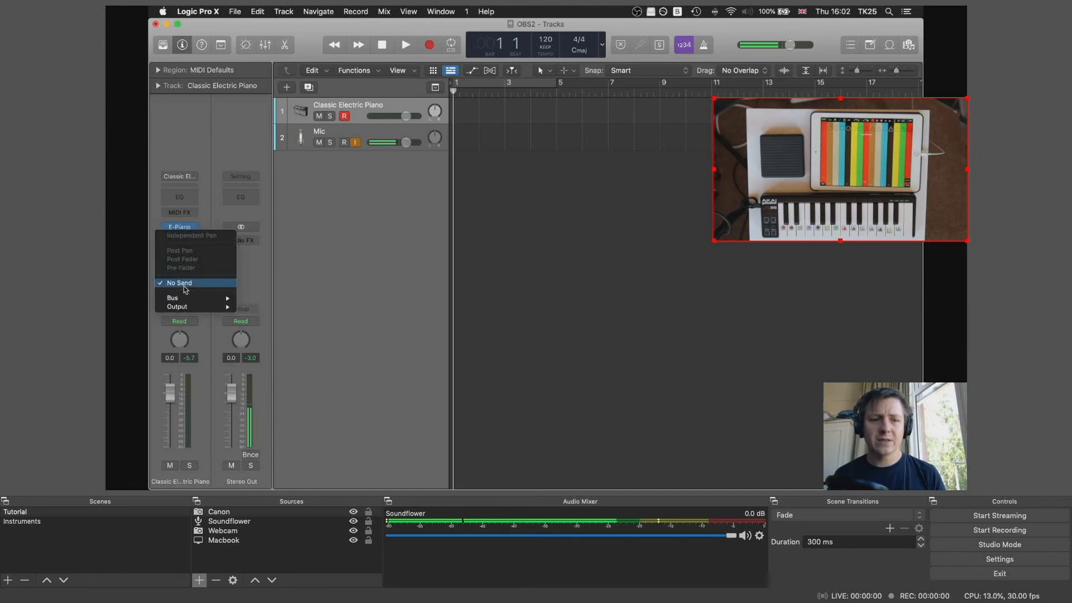
mouse_move(222, 293)
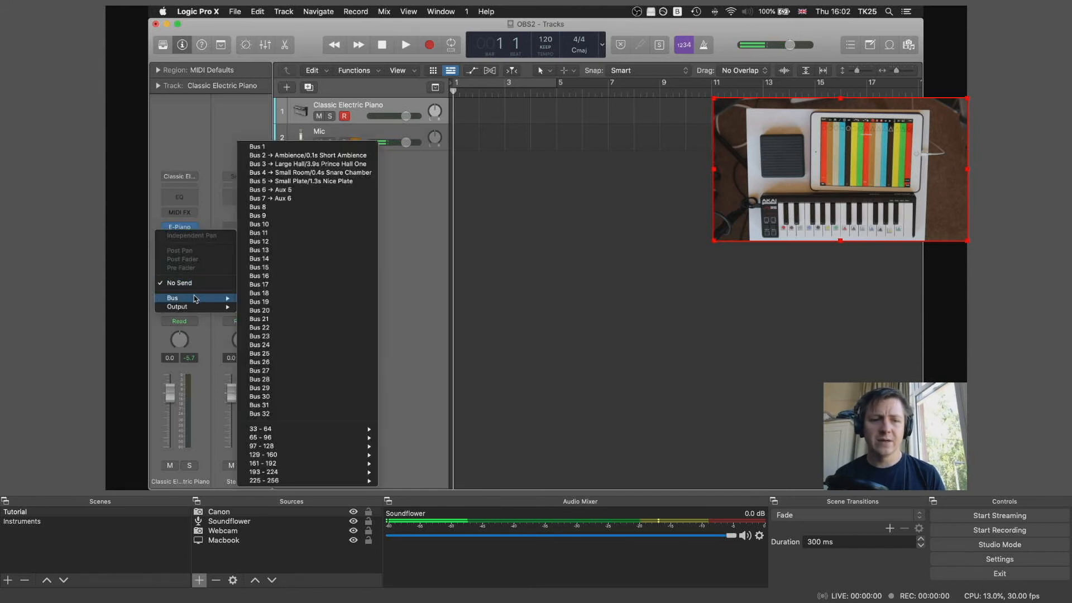
click(317, 208)
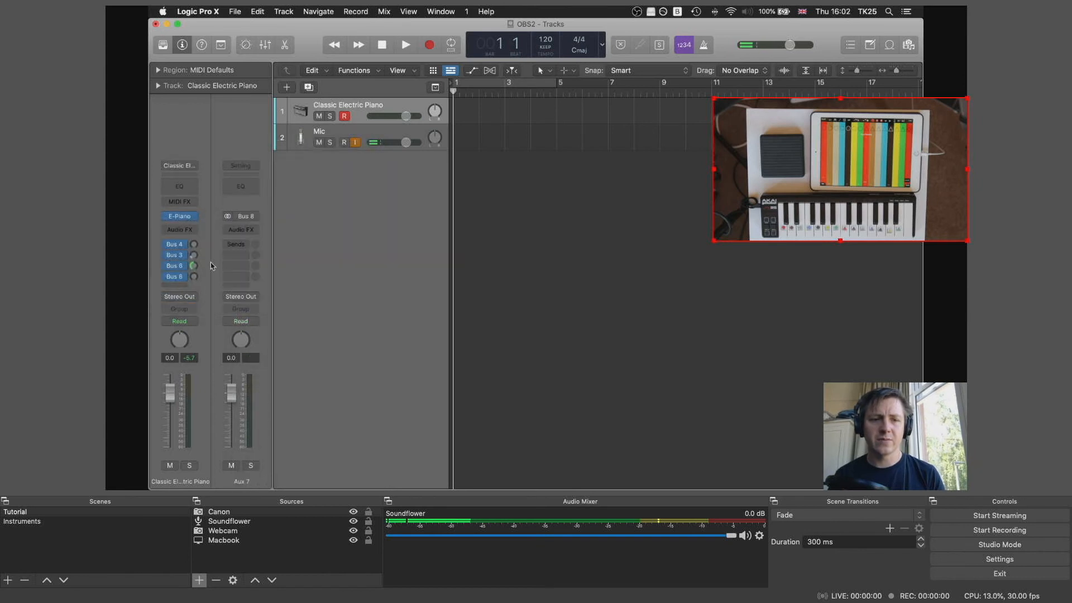
Show the mixer, route the Bus 8 aux channel's output to Output 3-4, and hide the mixer.
key(x)
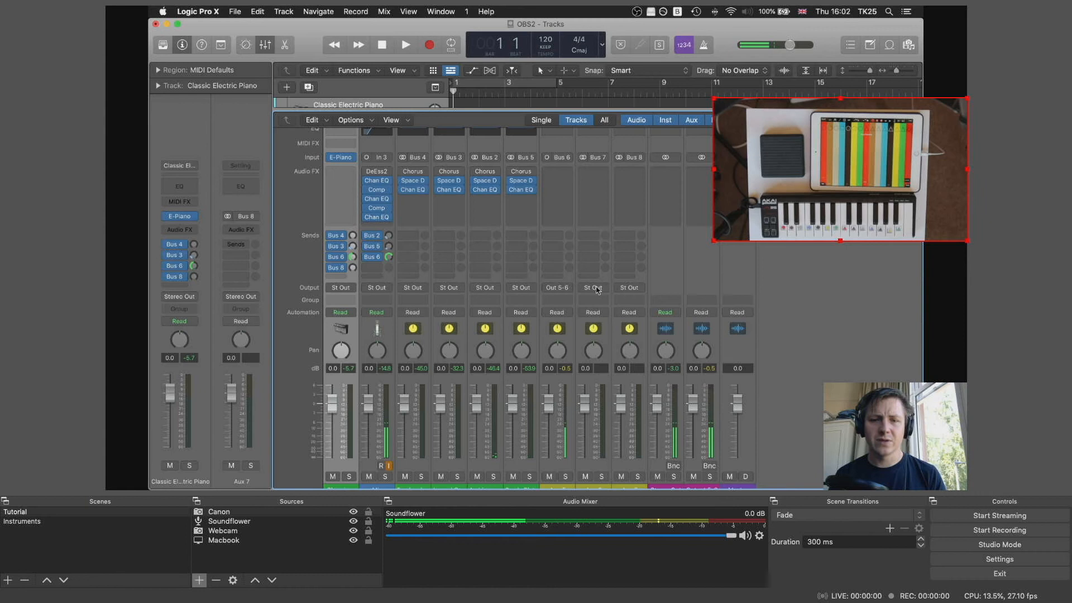
scroll(599, 285, down, 1)
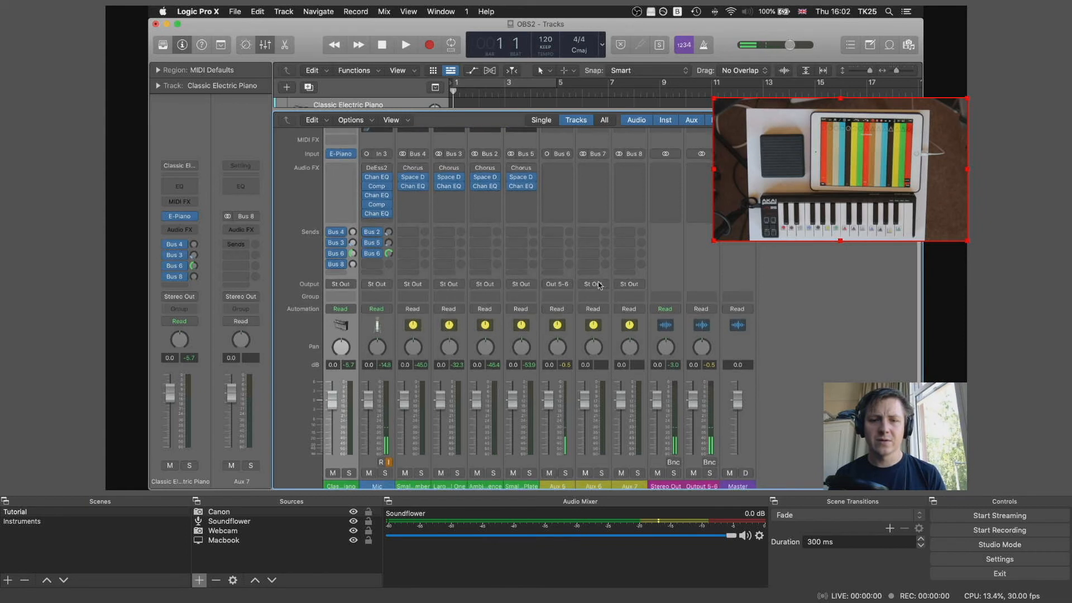
click(632, 286)
mouse_move(651, 314)
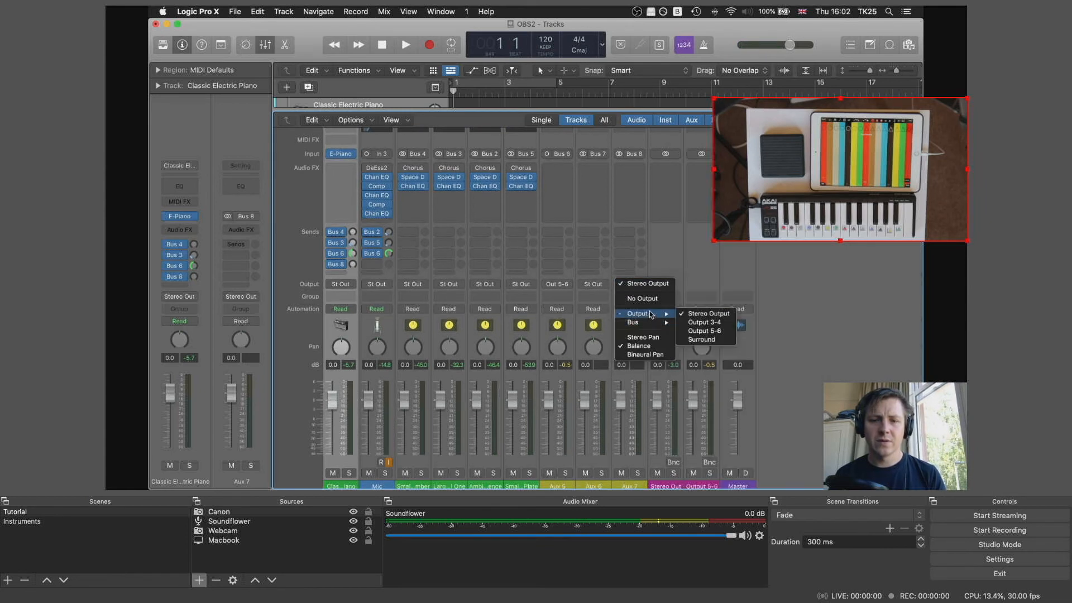
click(718, 323)
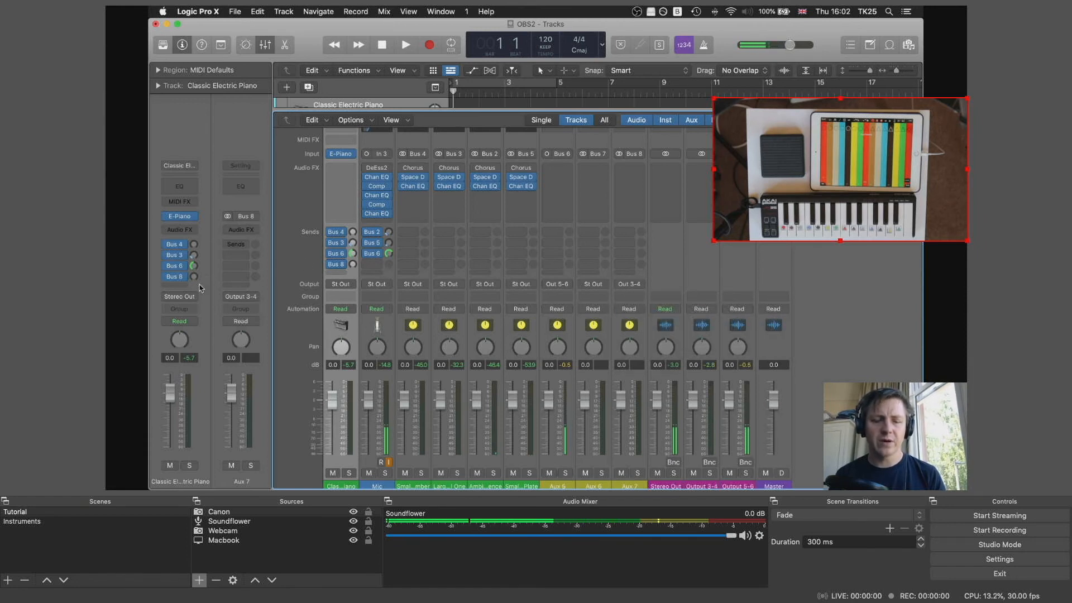
key(x)
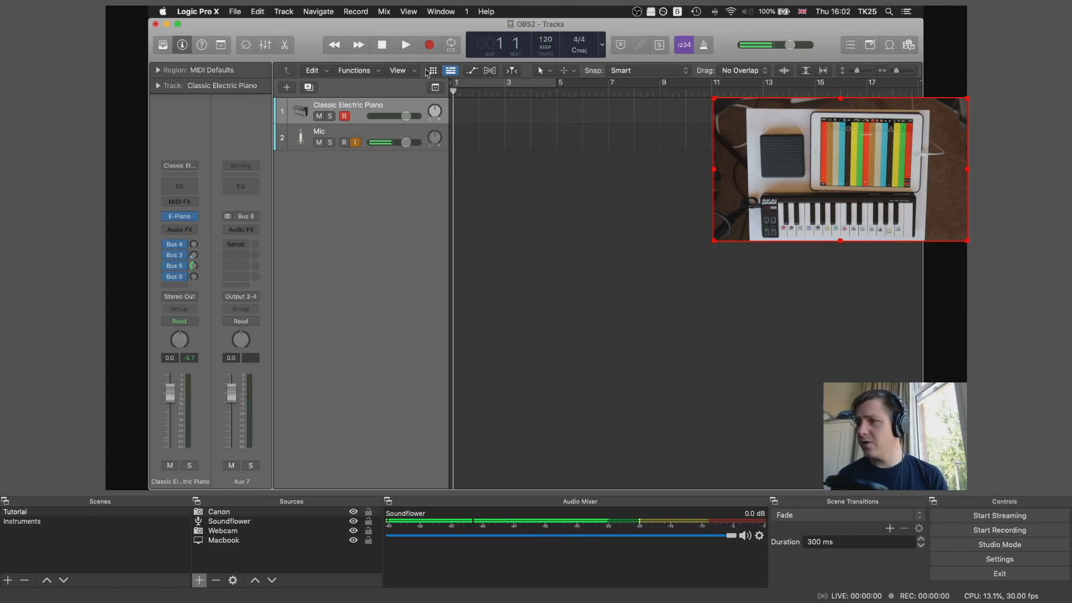
Record a short test clip in OBS while switching to Instruments and back to Tutorial, stop recording, and cycle through both scenes again.
click(1014, 531)
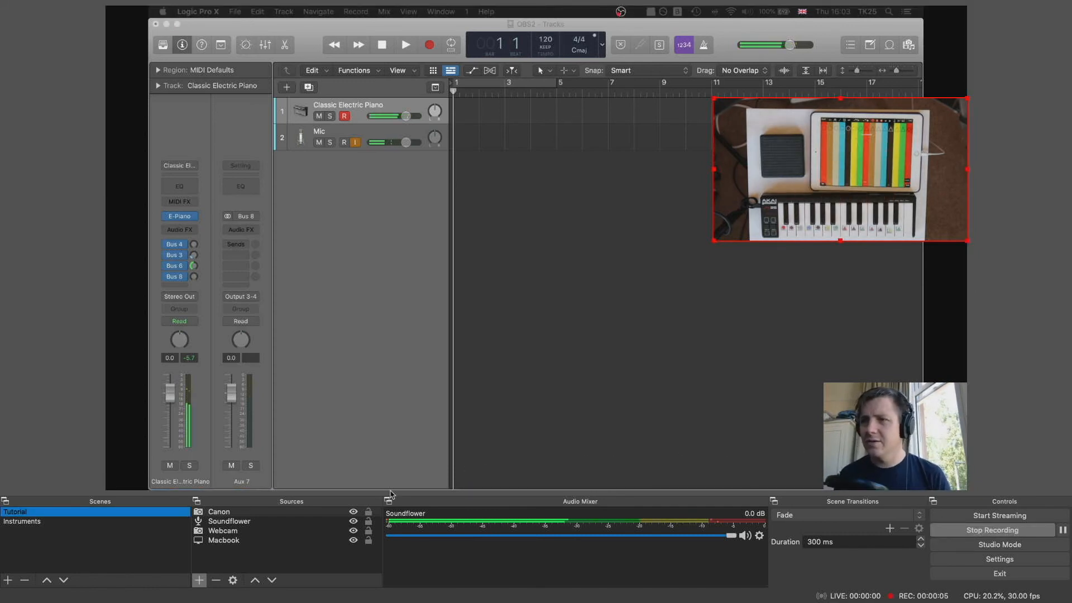
click(131, 521)
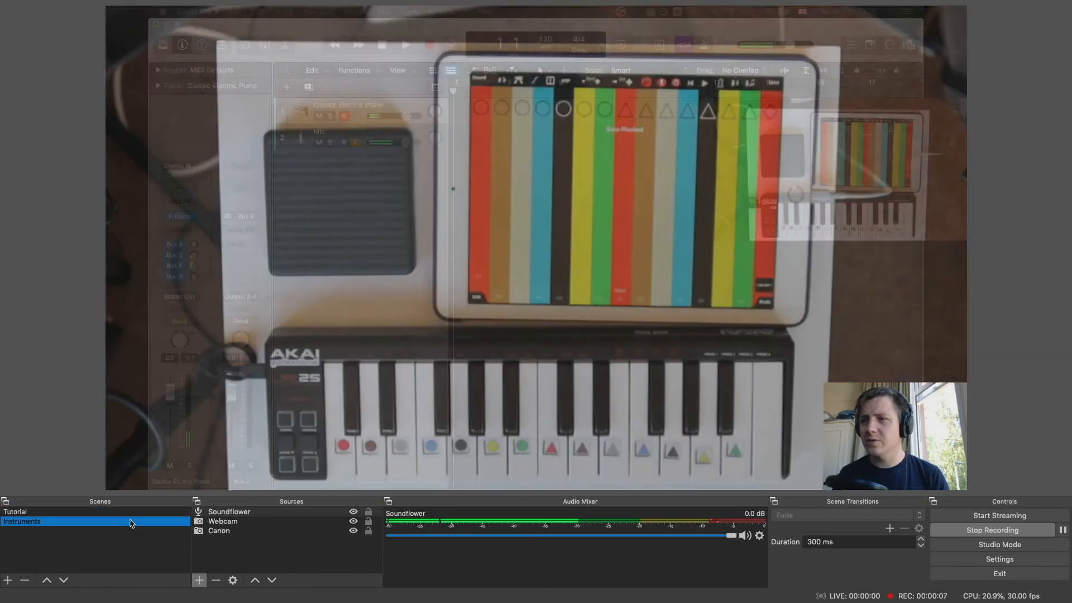
click(126, 512)
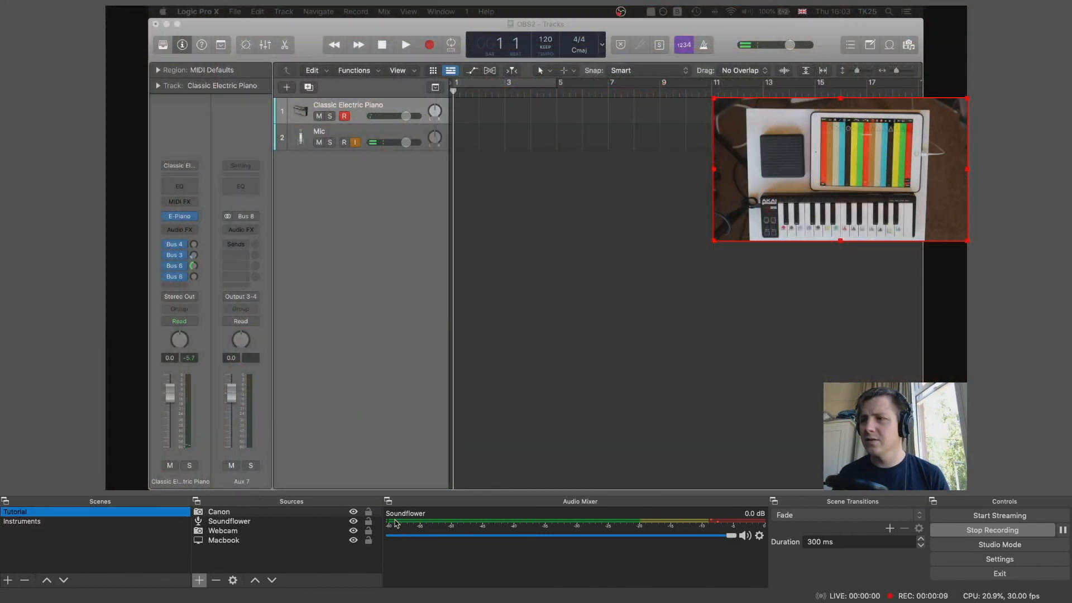
click(964, 533)
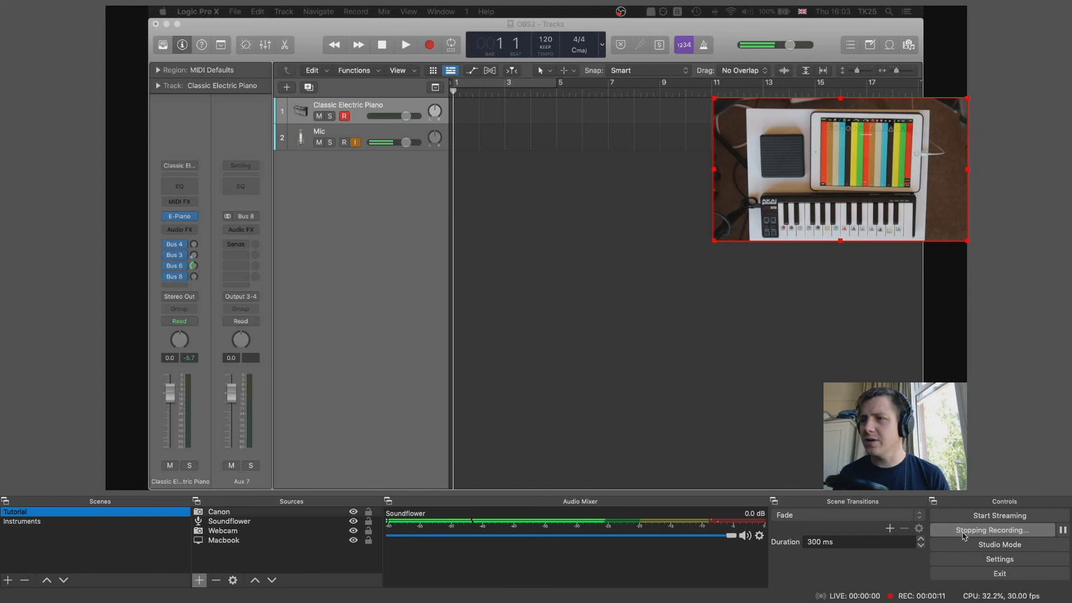
click(94, 523)
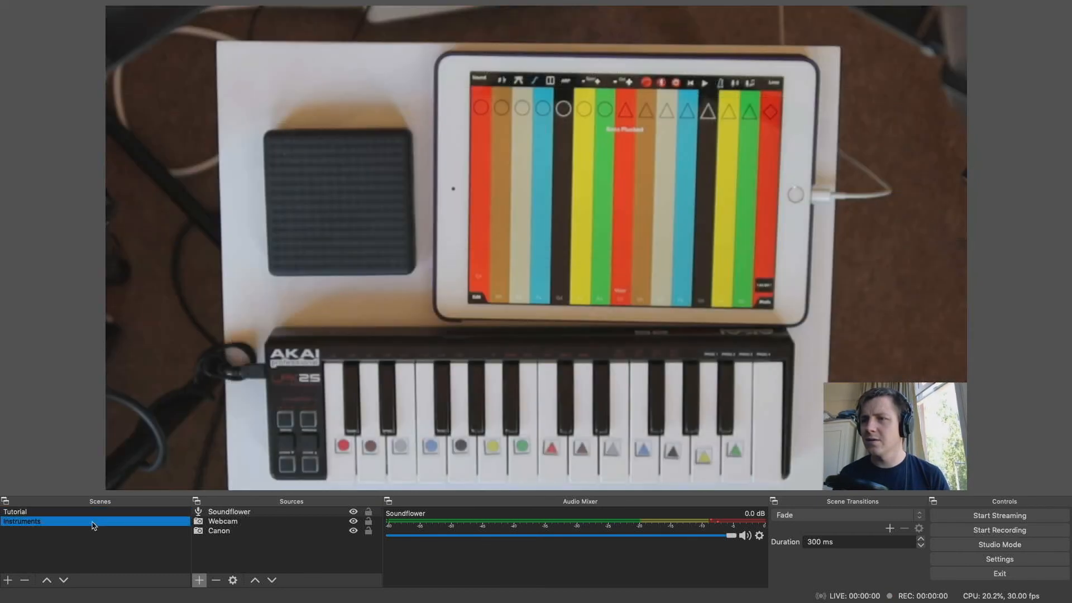
click(92, 514)
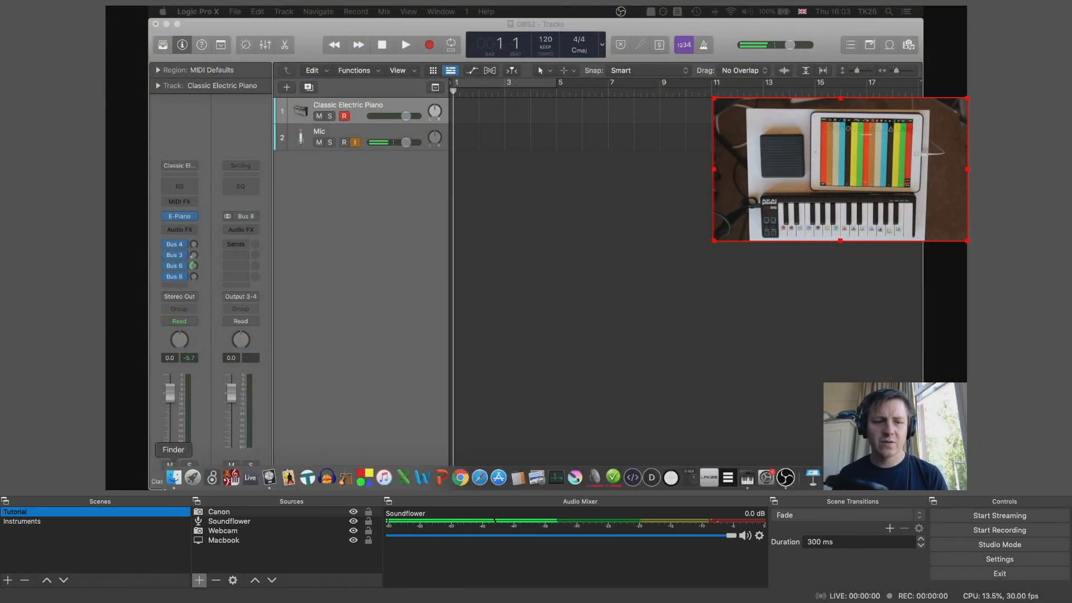
click(174, 477)
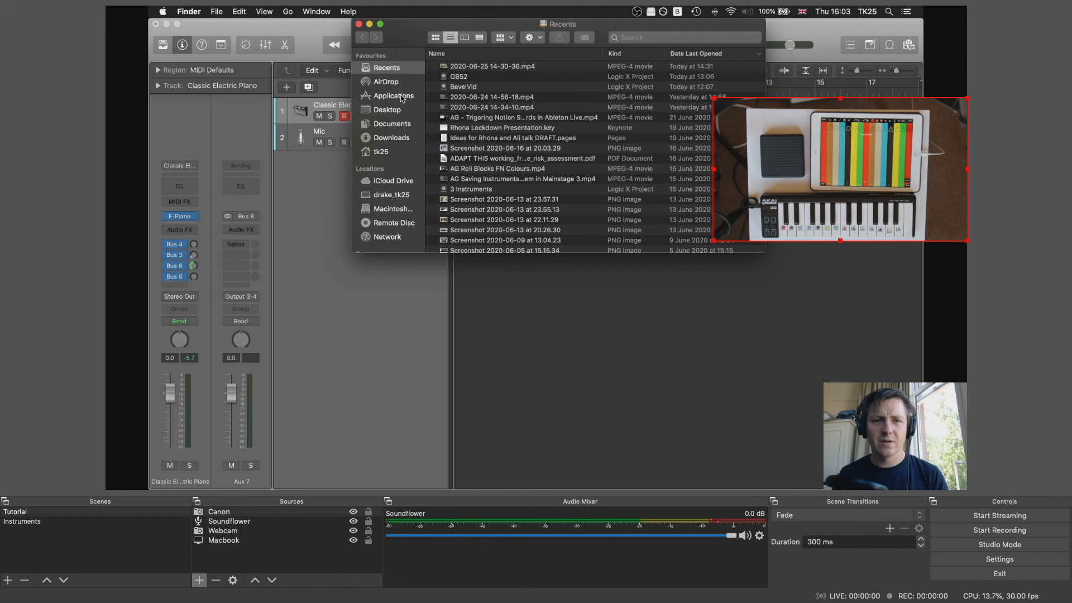
click(399, 152)
double_click(487, 190)
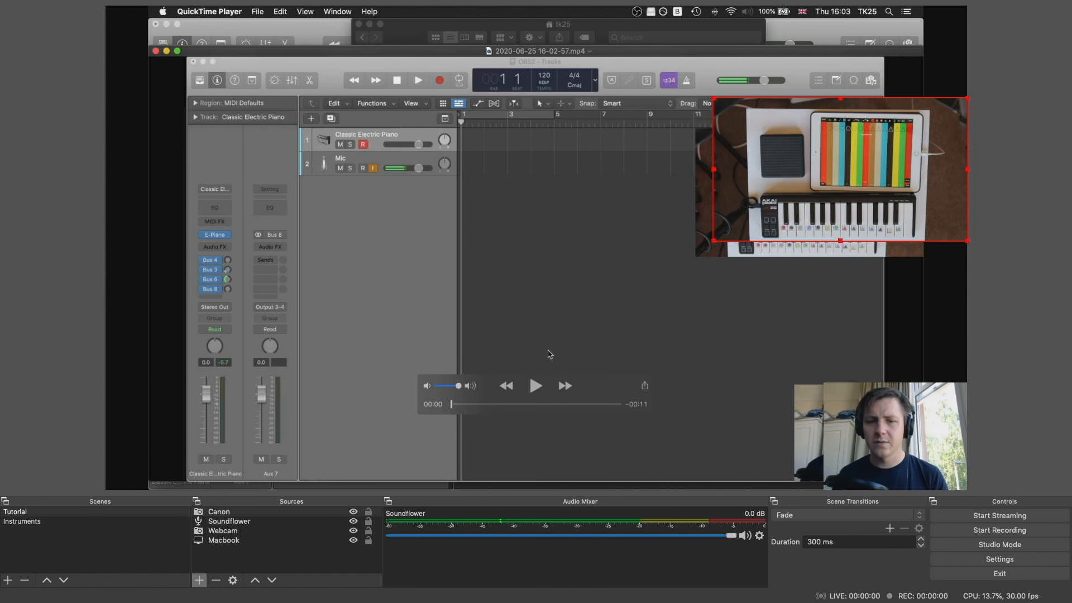
Play back the test recording, pause it near the end, and close the video and Finder windows.
click(535, 386)
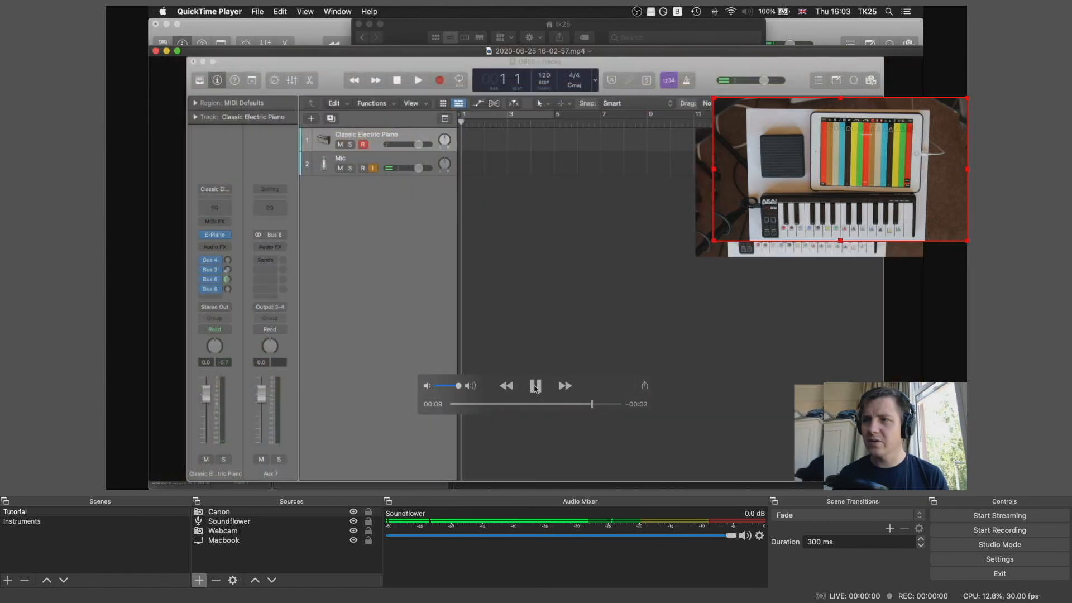
click(535, 387)
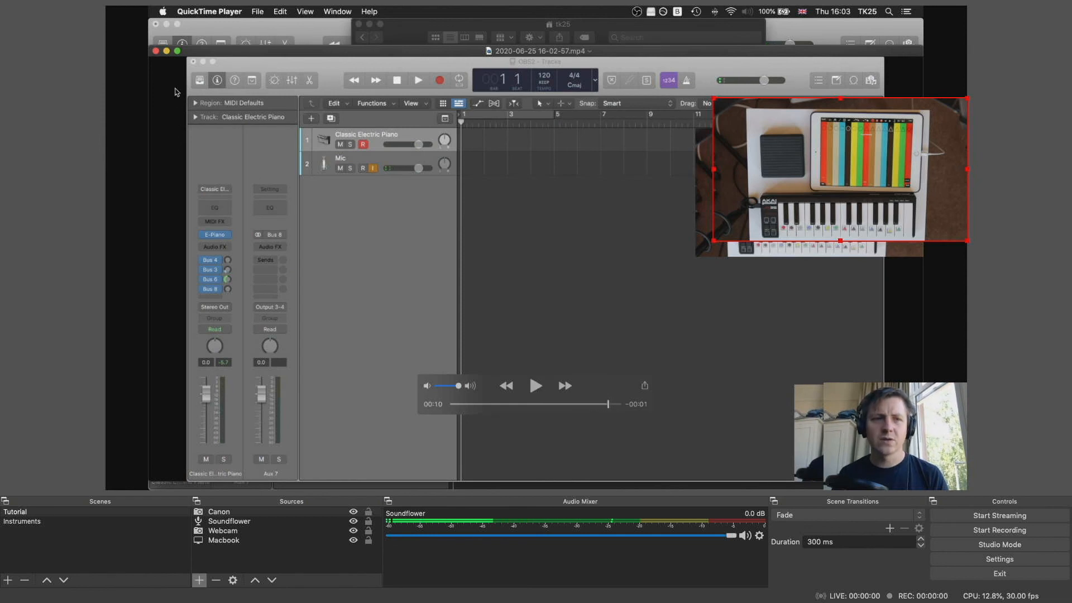
click(156, 51)
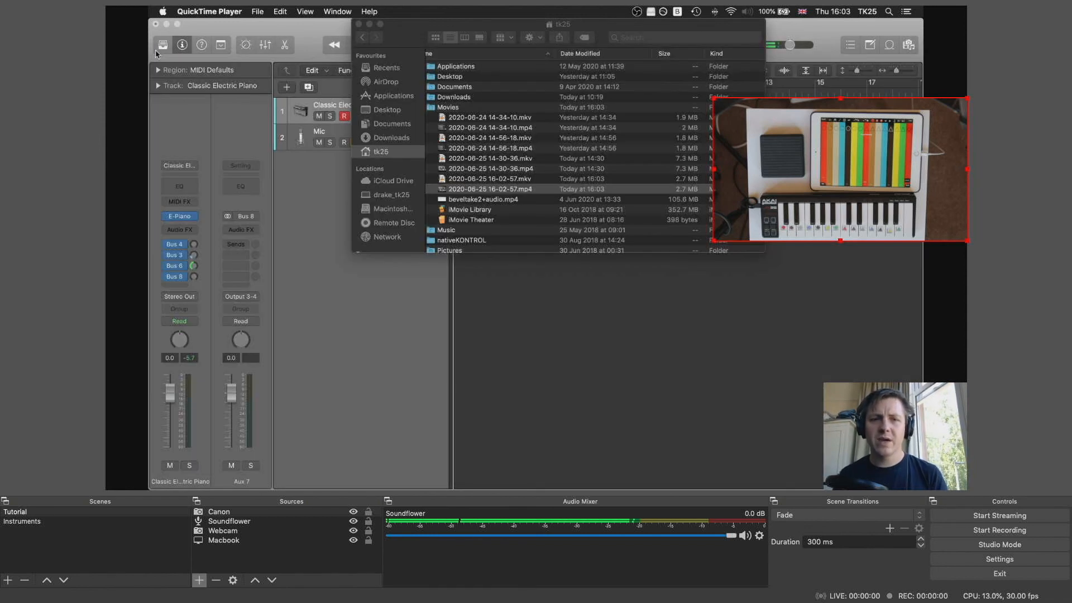
click(359, 25)
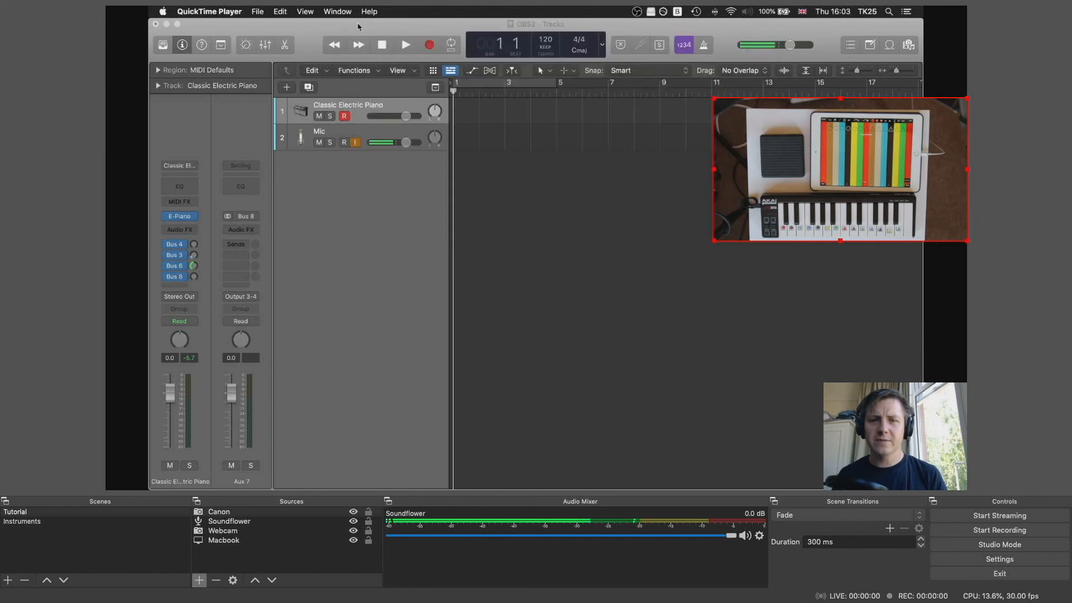